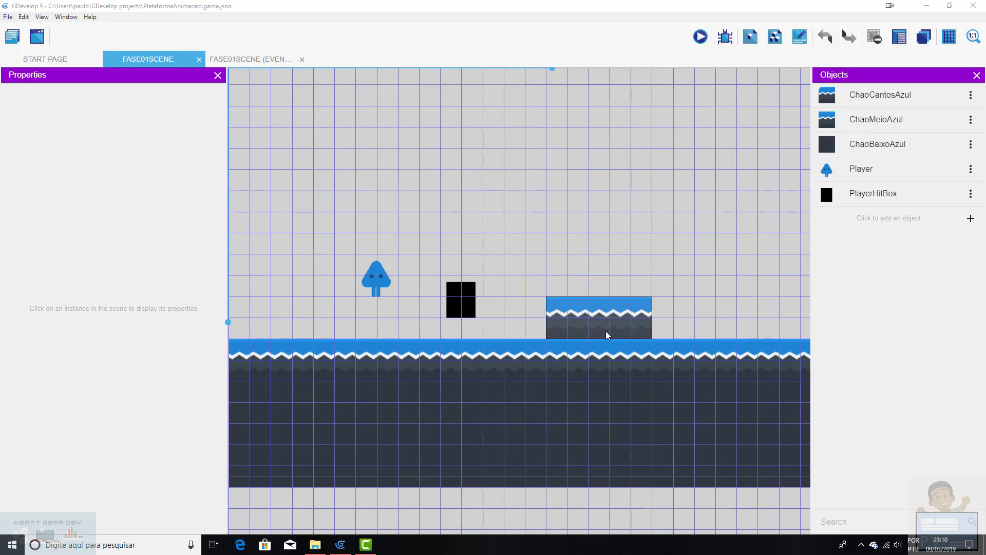
Preview the scene, walk and jump the player in both directions around the raised platform, and close the preview
click(700, 37)
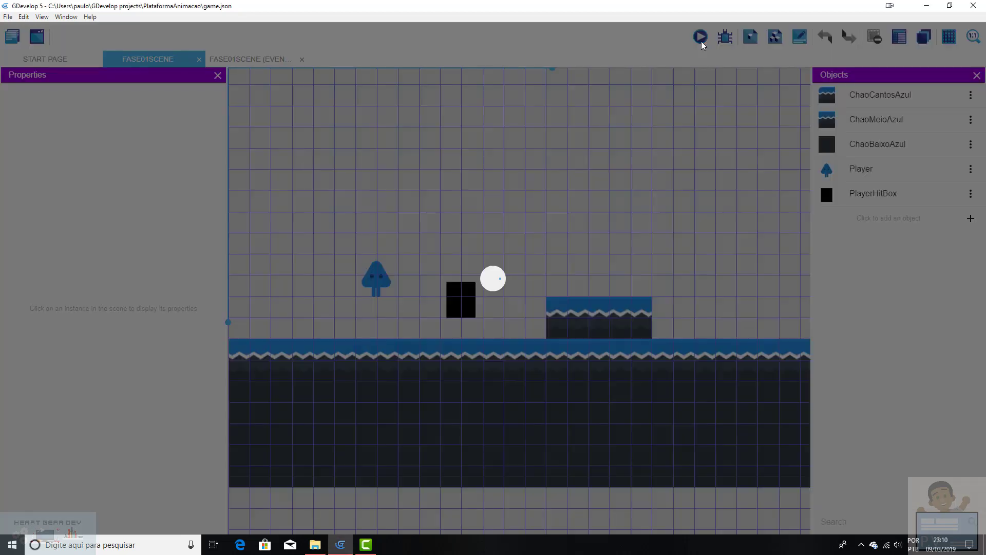
key(Left)
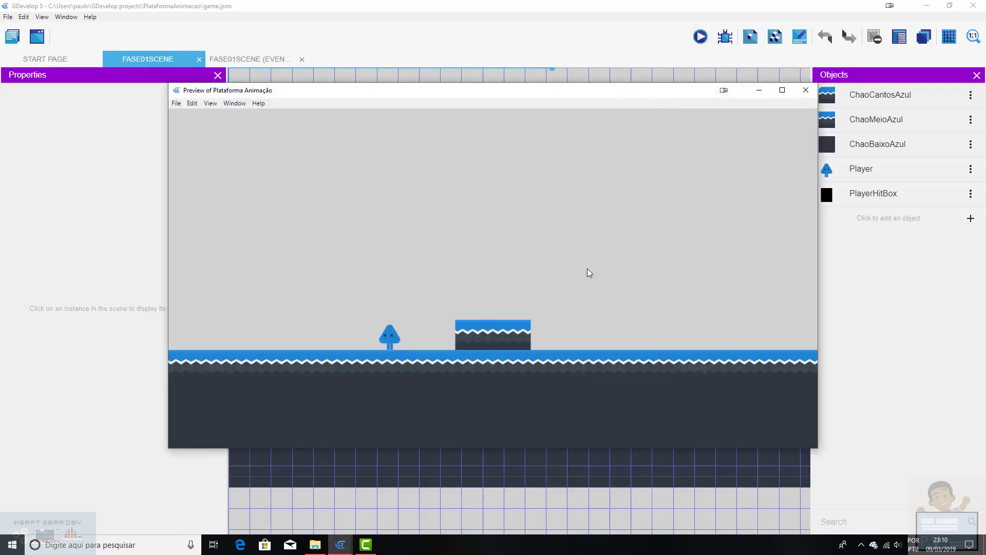
key(Right)
key(space)
key(Right)
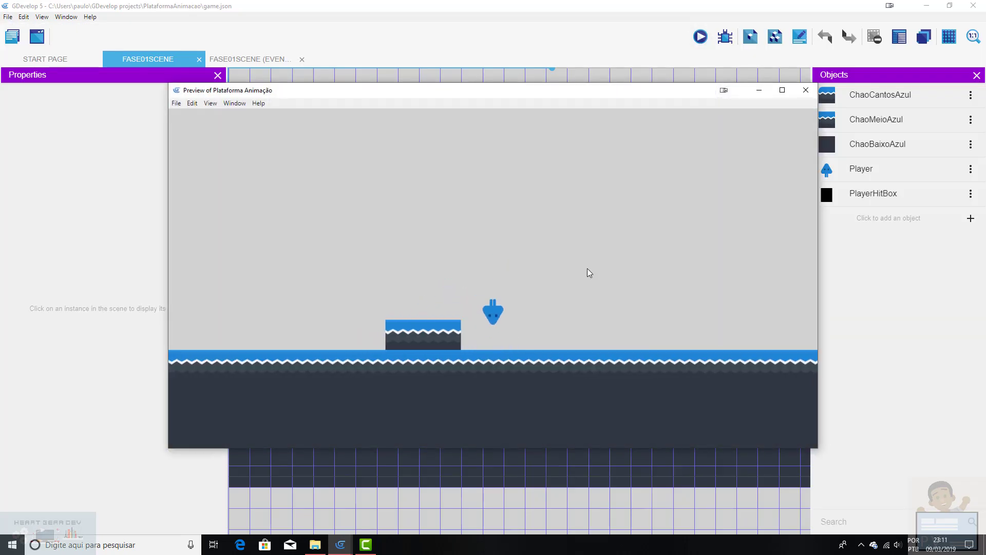
key(Left)
key(space)
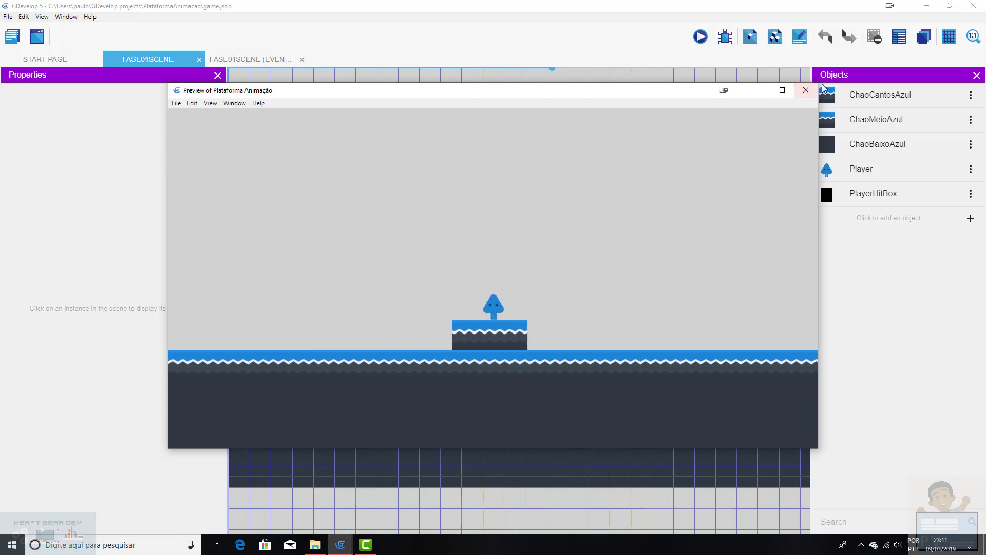
click(805, 90)
Review the camera-centering action on PlayerHitBox in the Fase01Scene events, and return to the scene layout
click(263, 63)
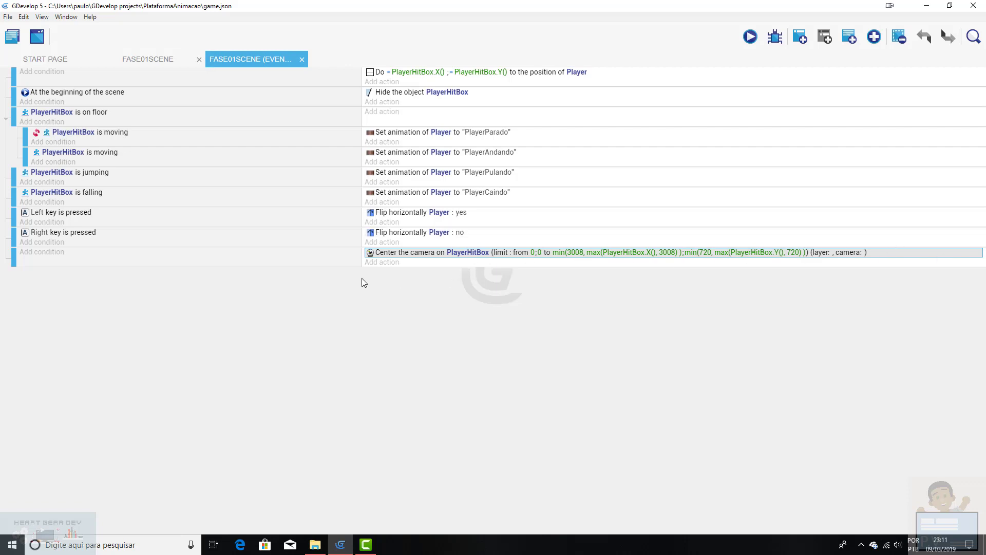
double_click(379, 253)
click(881, 483)
click(167, 60)
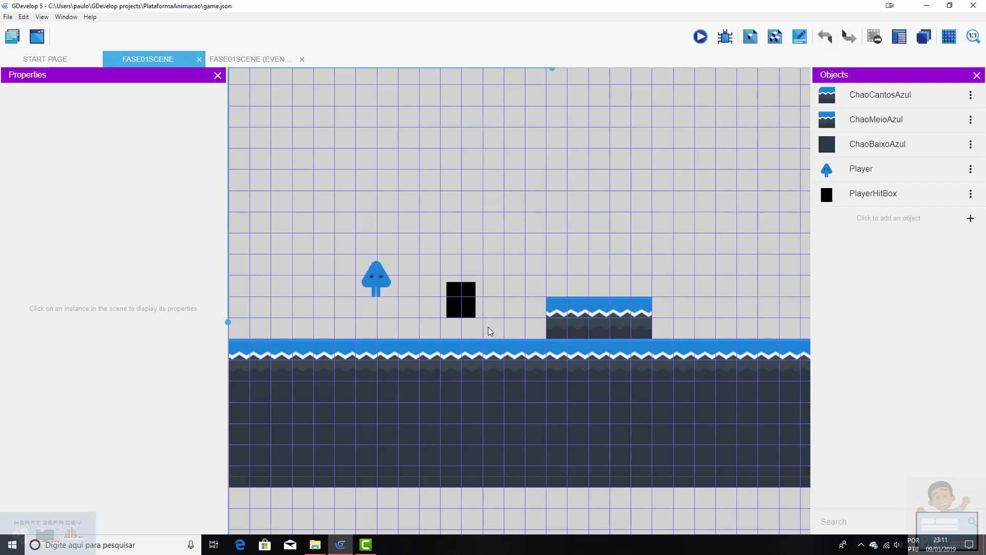
Add a new Tiled Sprite object to the scene and name it Fundo01
click(971, 218)
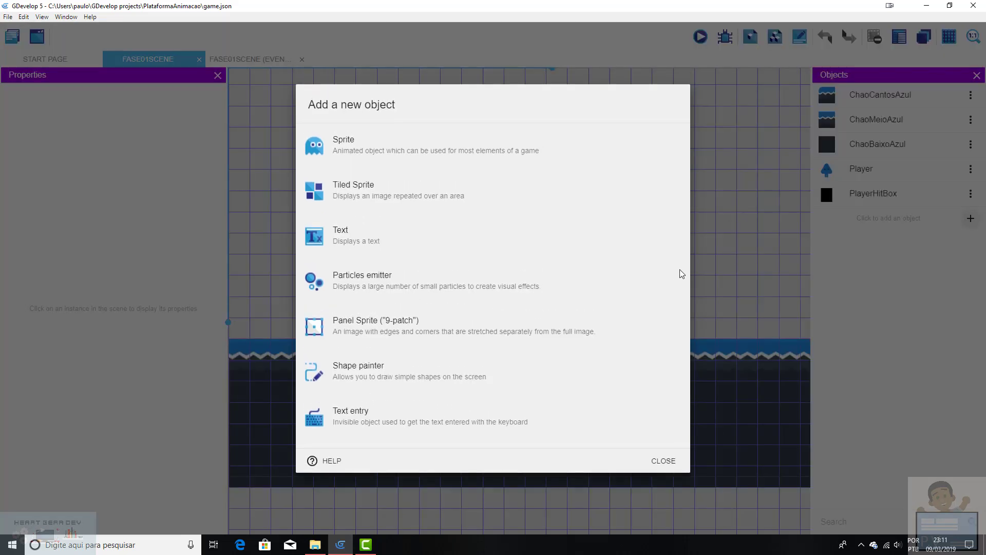
click(364, 195)
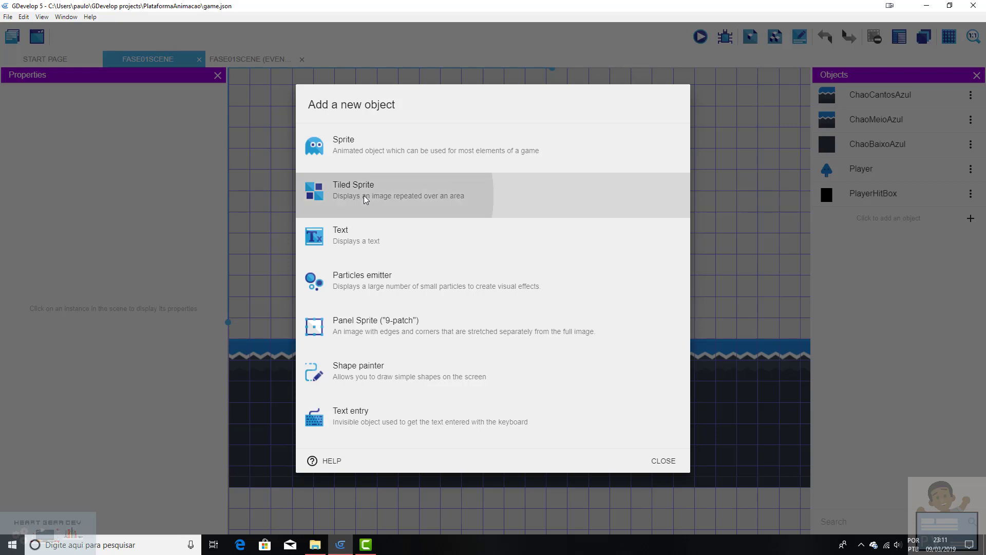
double_click(412, 236)
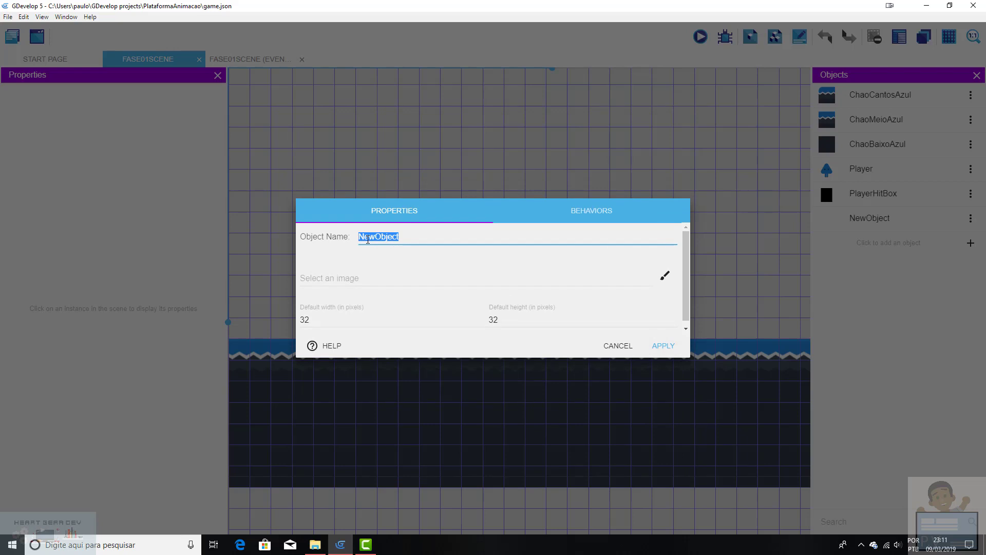
text(Fundo01)
Start an image import in the Piskel editor for Fundo01 and browse to the PNG/Backgrounds folder of the platformer assets
click(665, 278)
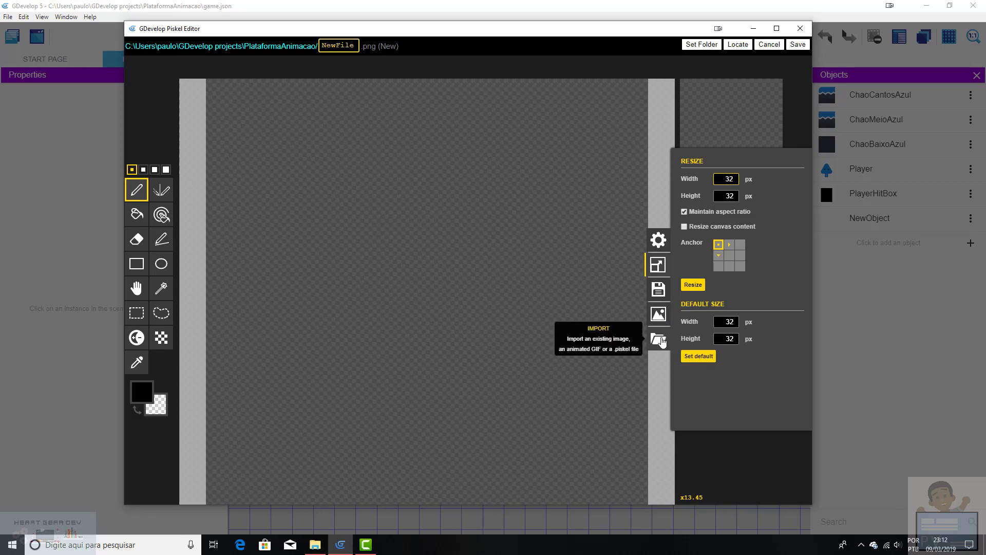
click(660, 340)
click(703, 291)
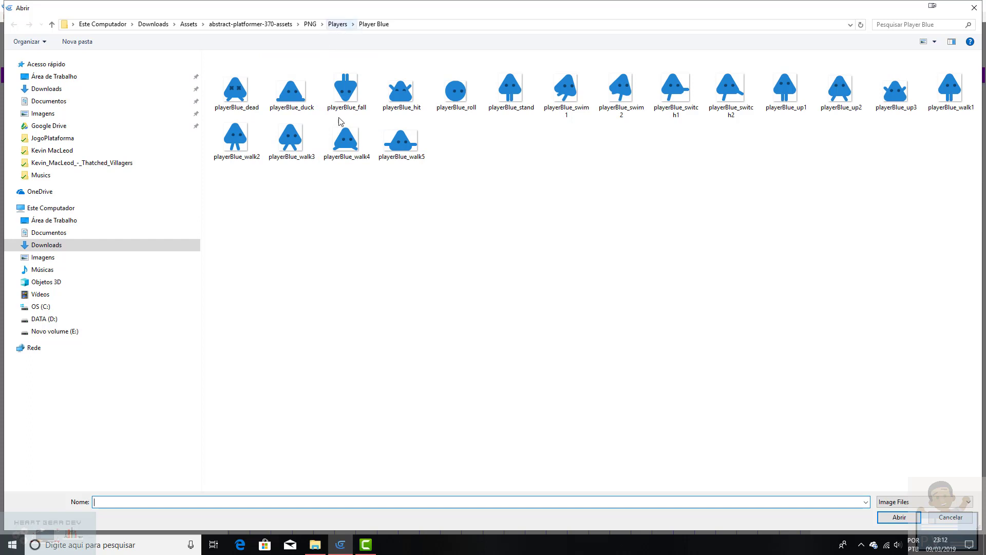
click(337, 24)
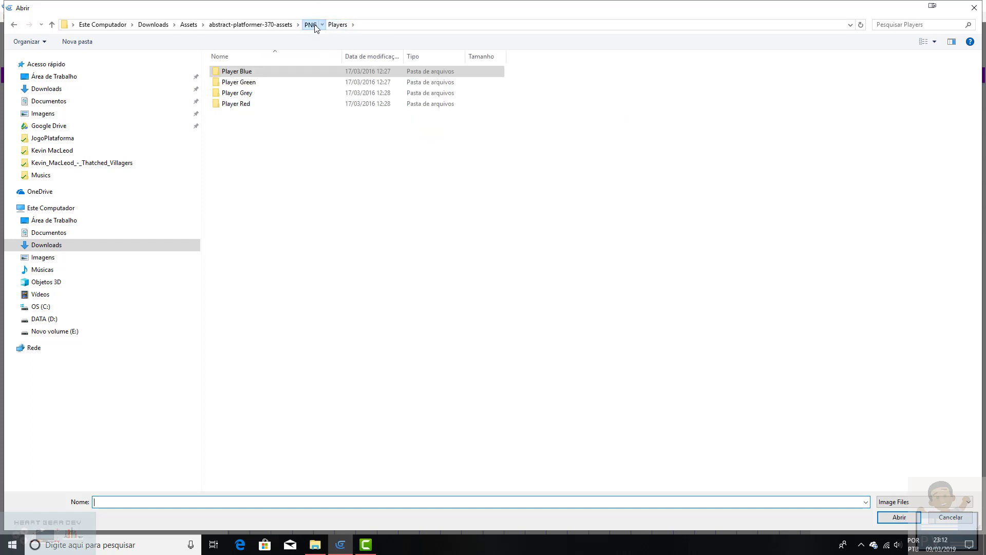
click(310, 25)
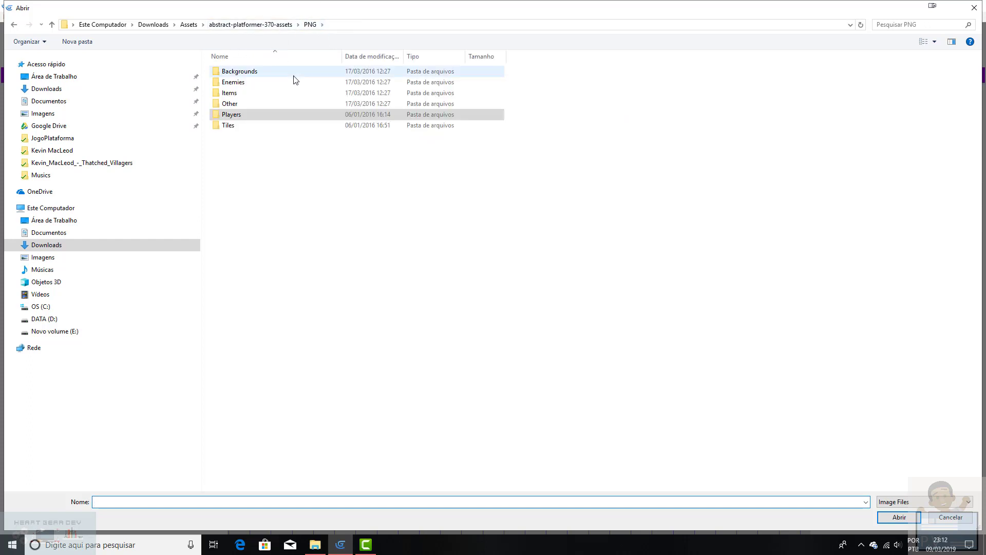
click(248, 73)
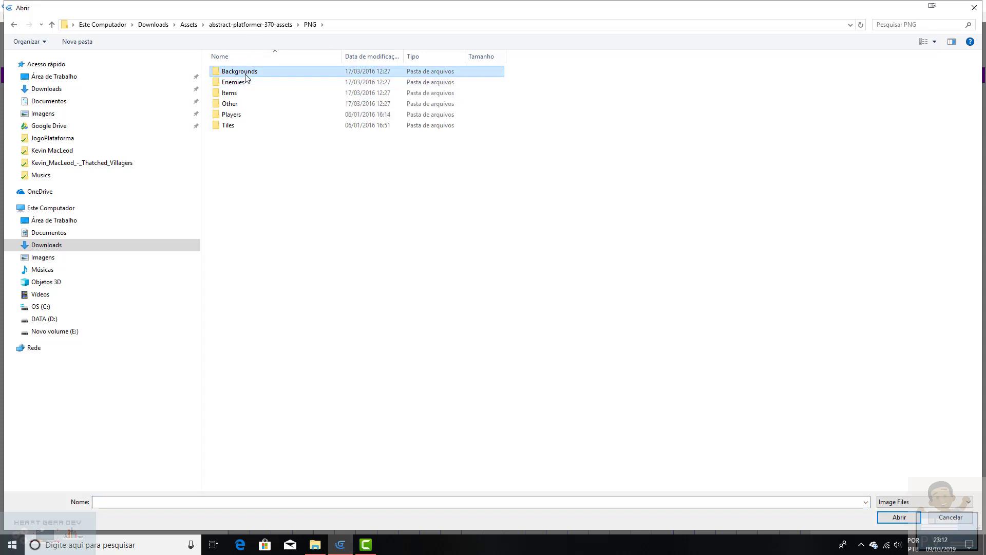
key(Return)
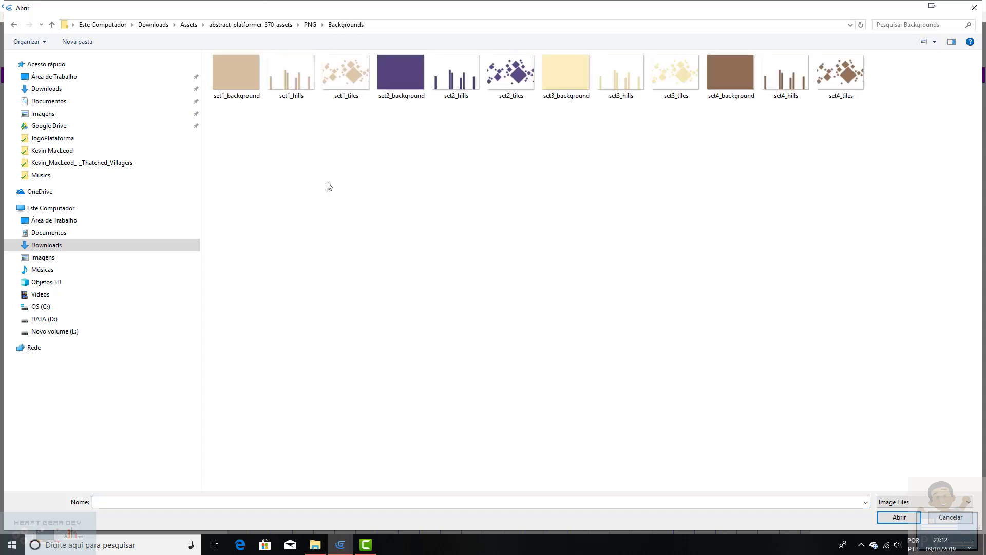
Compare the background, hills and tiles images of set1 in the Backgrounds folder
click(293, 86)
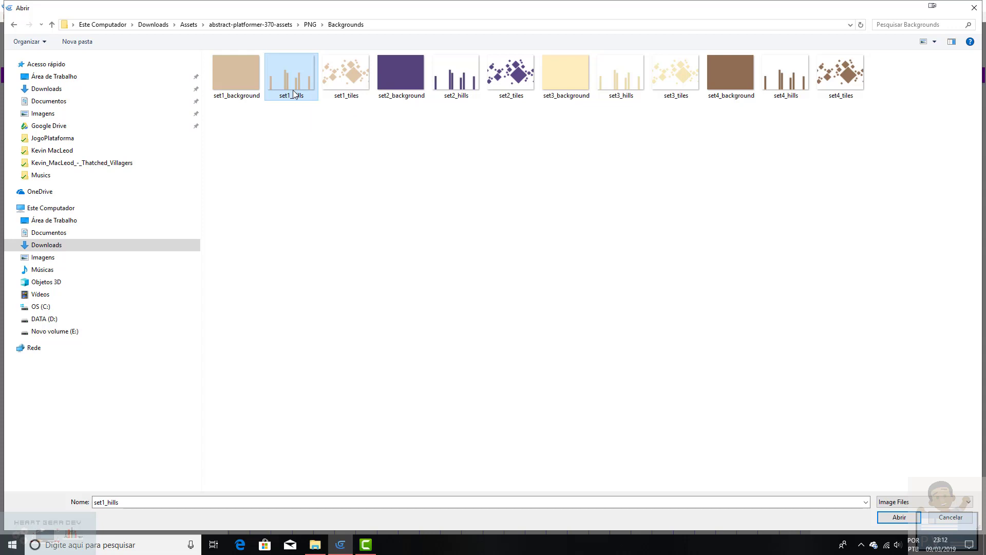
click(353, 82)
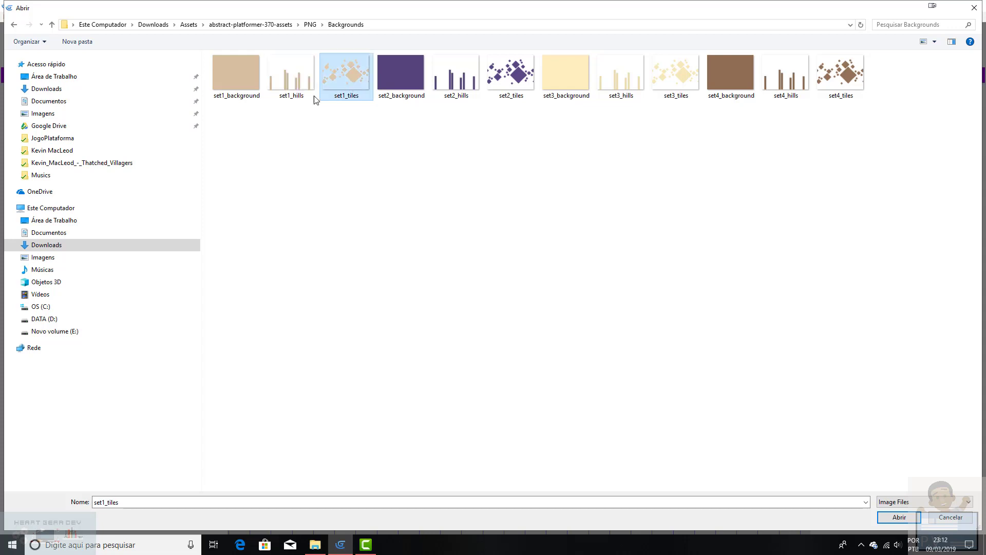
click(248, 88)
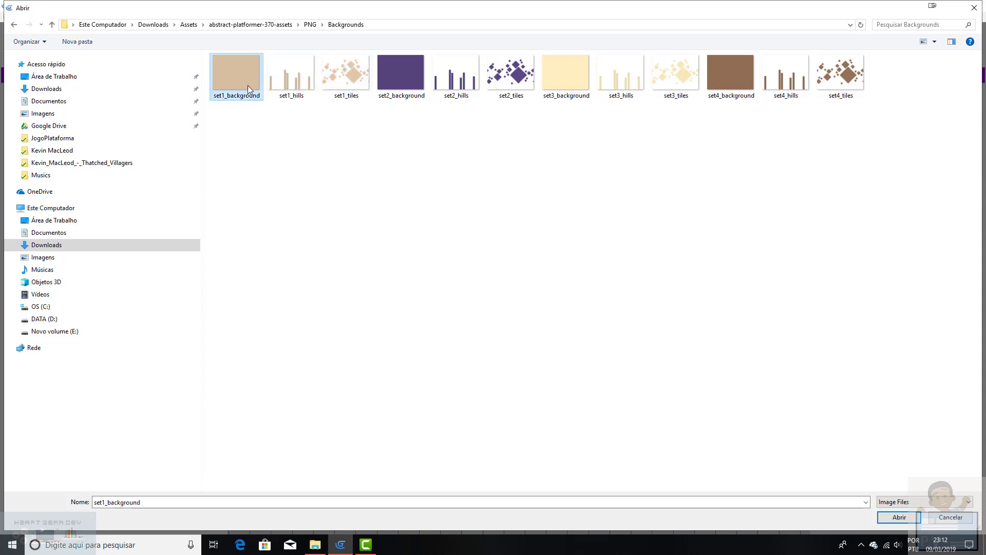
click(296, 80)
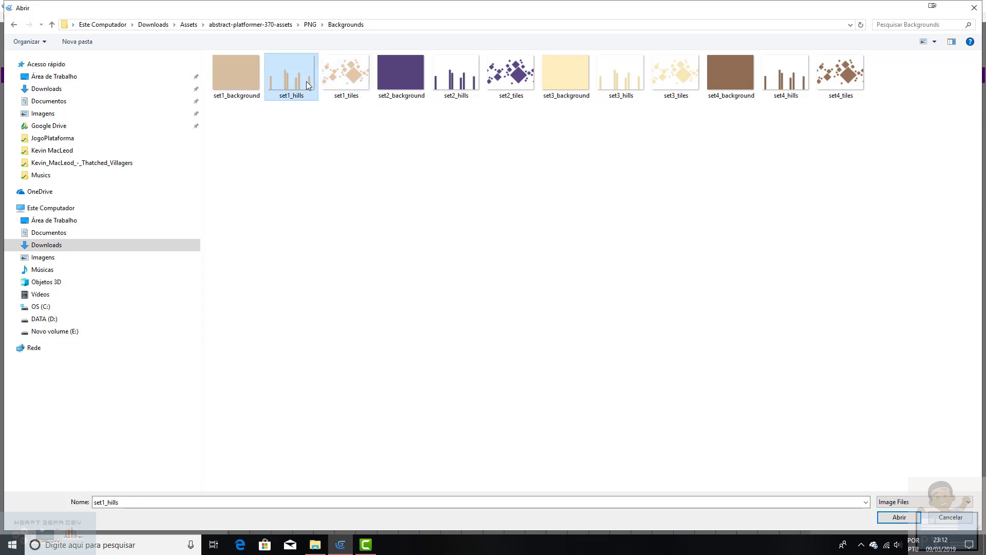
click(330, 86)
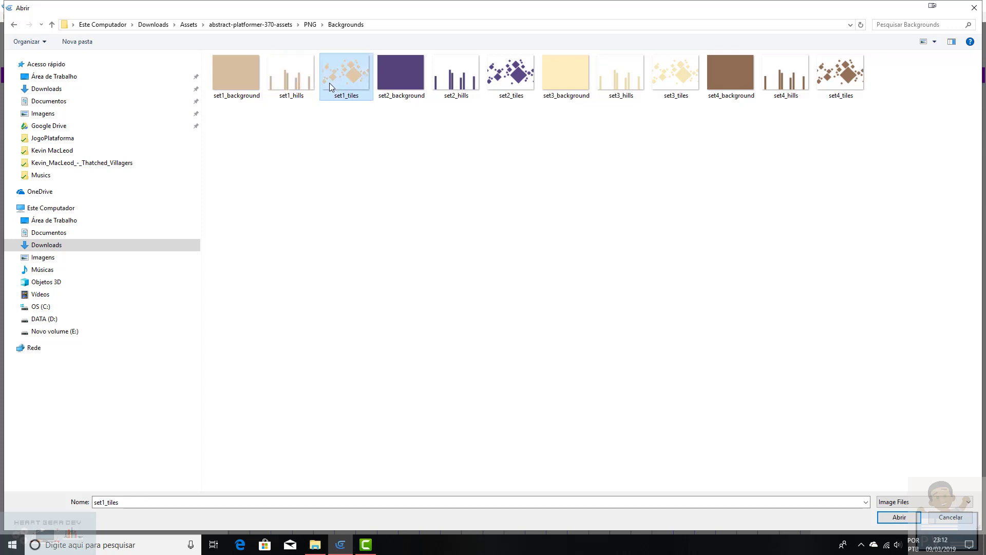
click(258, 83)
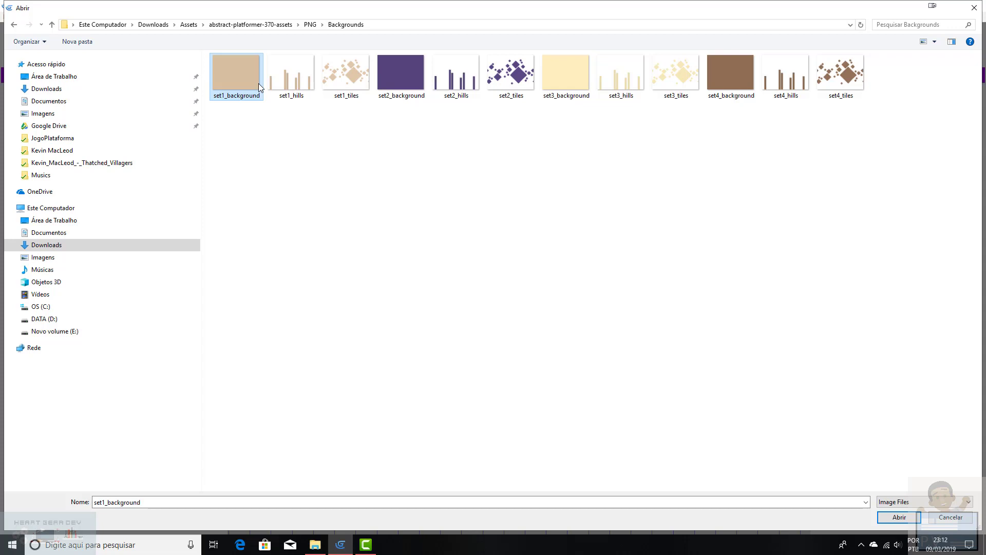
click(297, 82)
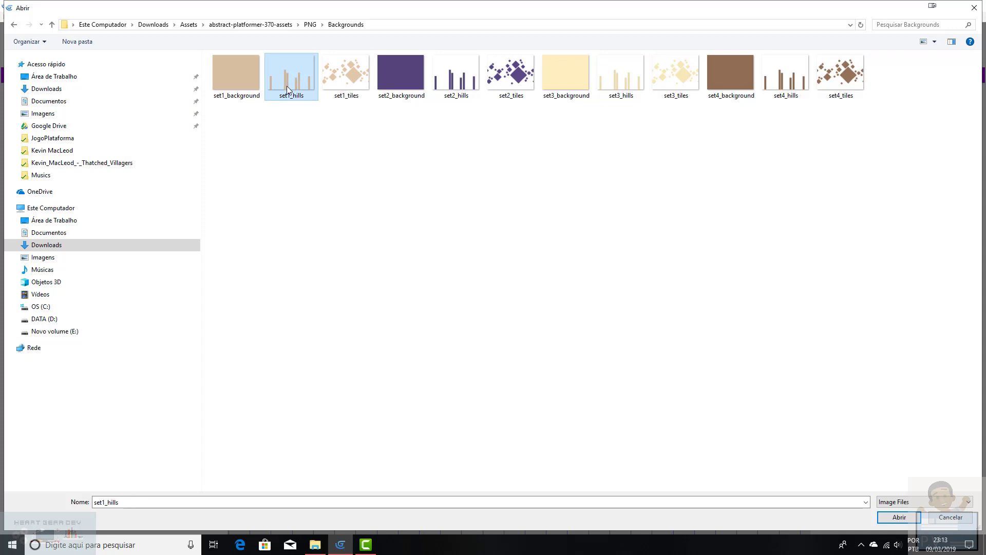
click(243, 84)
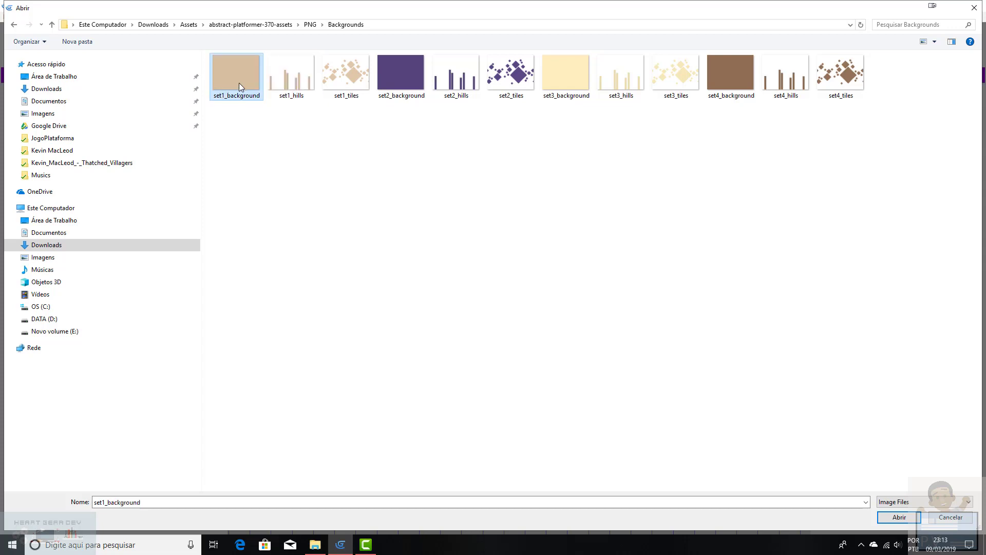
Import set1_hills as a single 640 x 480 image replacing the current animation, and save it as Fundo01
click(302, 95)
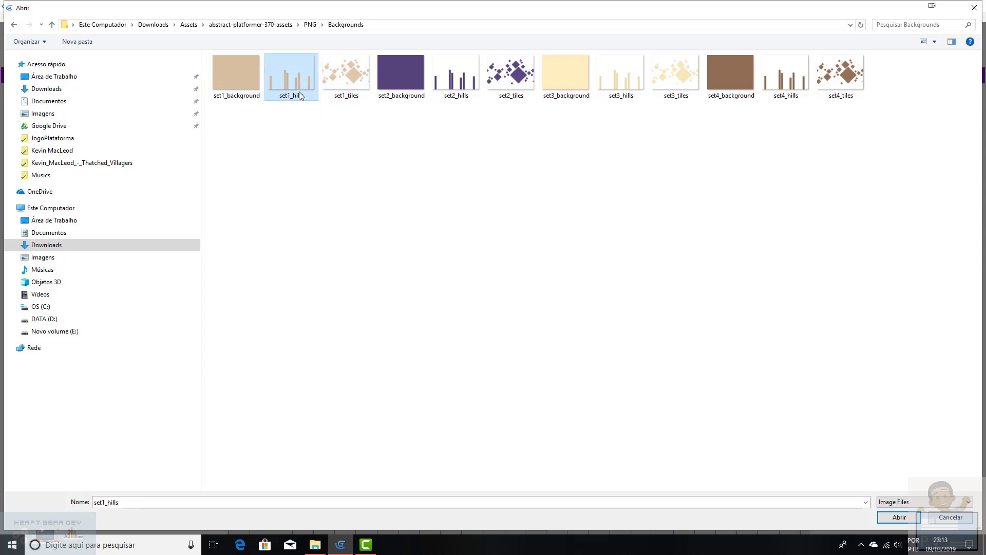
click(904, 518)
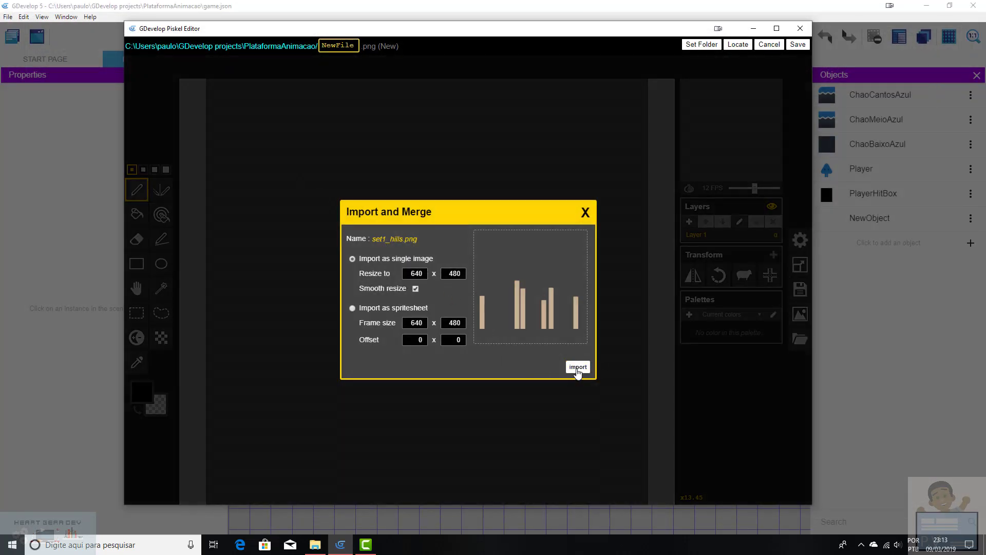
click(577, 369)
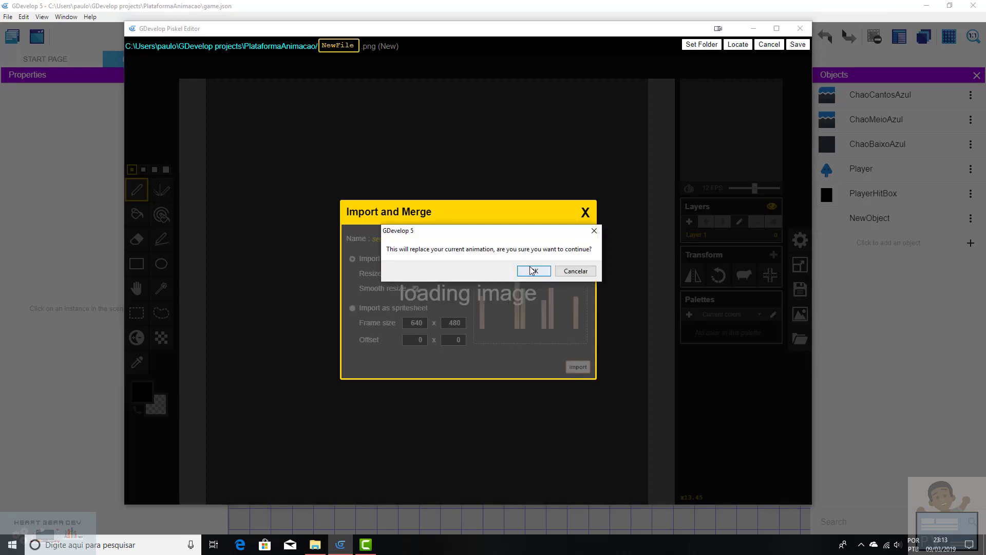
click(530, 271)
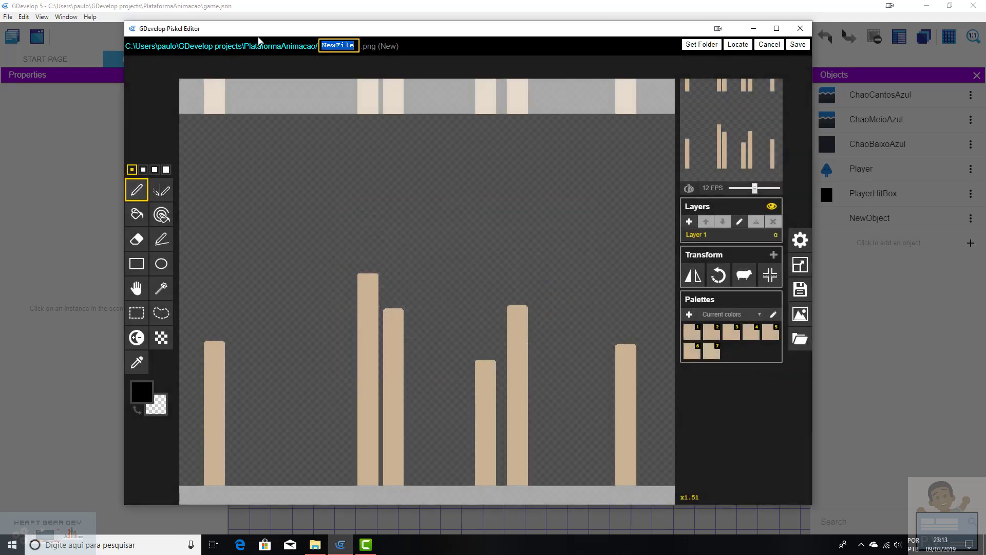
text(Fundo01)
click(798, 45)
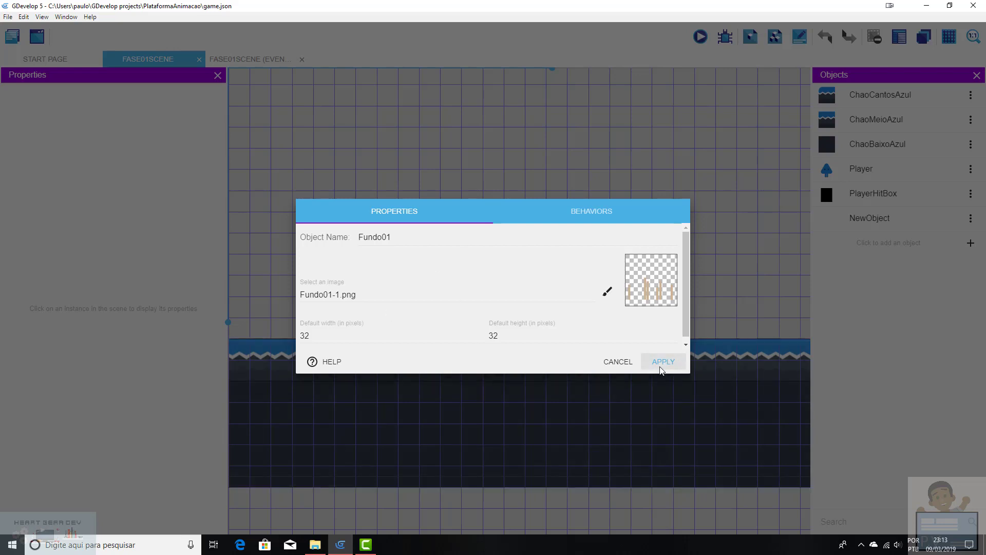
Check the pixel width and height of the Fundo01 image in the Piskel editor, and leave without saving
double_click(321, 335)
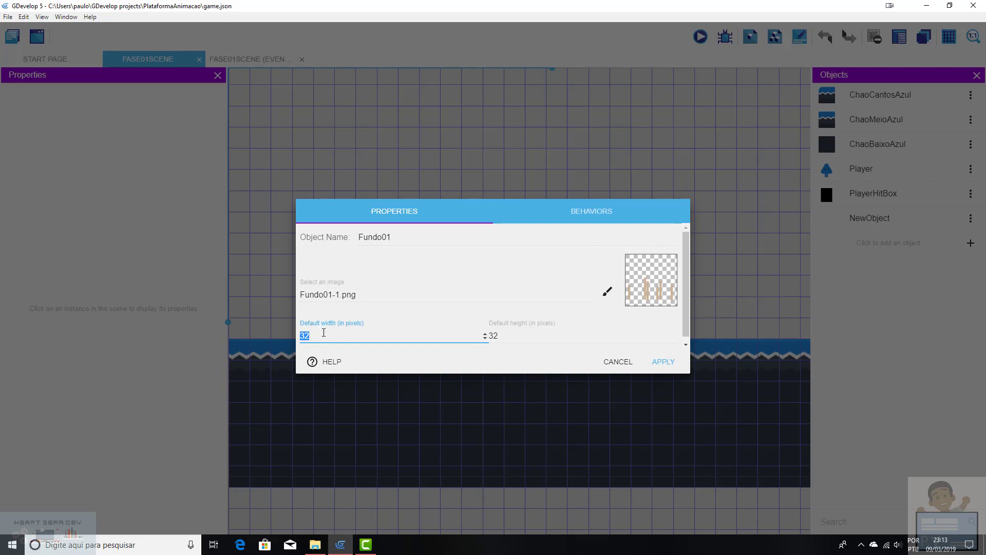
click(607, 291)
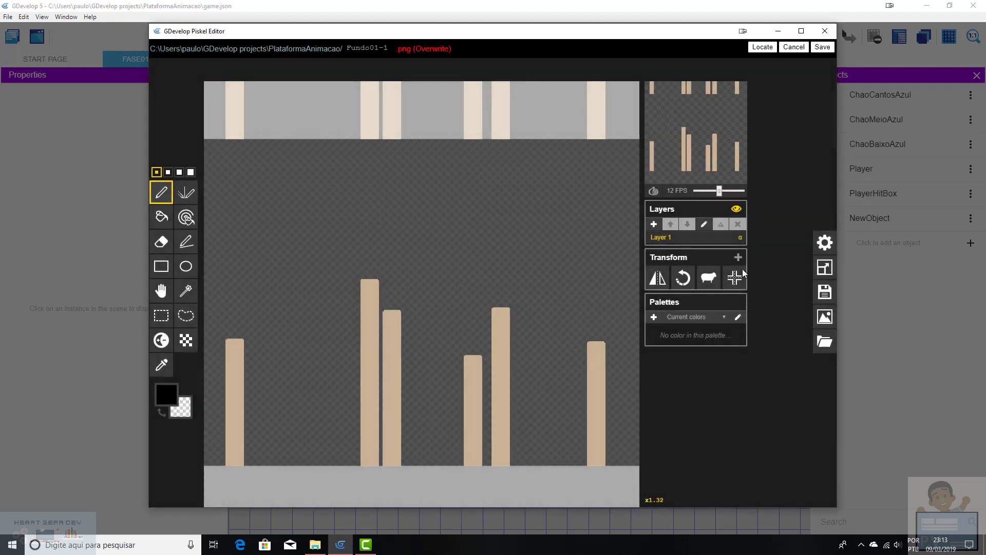
click(830, 268)
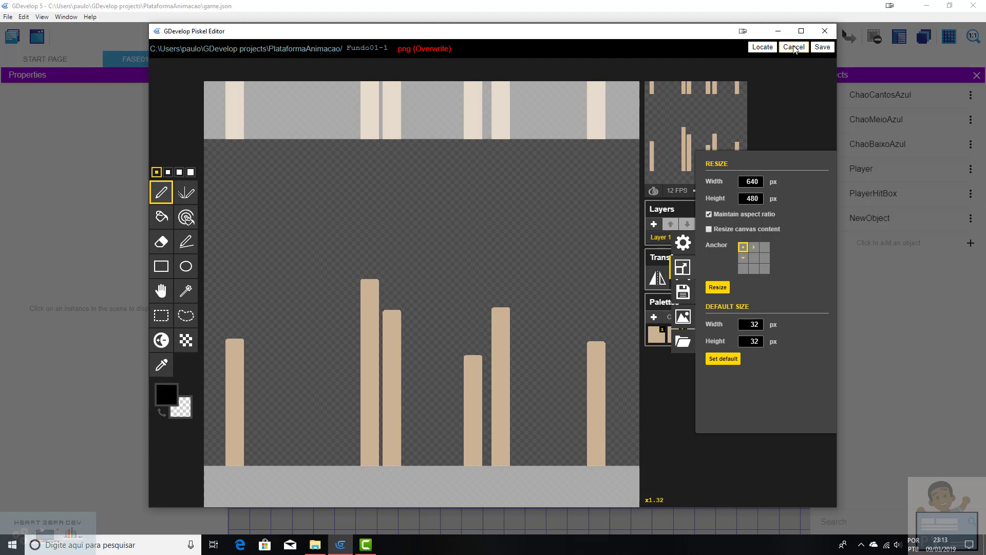
click(793, 48)
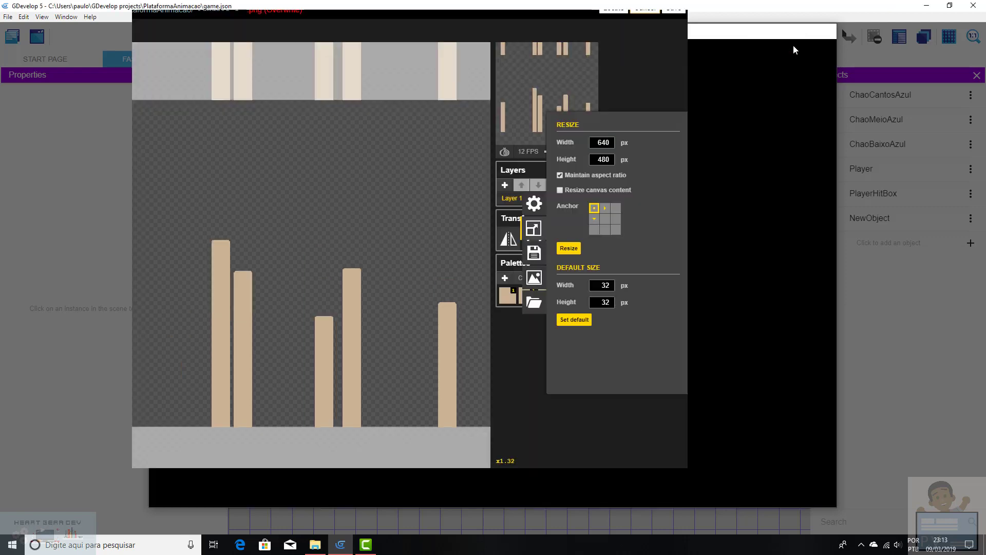
Set the default size of Fundo01 to 640 pixels wide and 480 pixels high
double_click(315, 334)
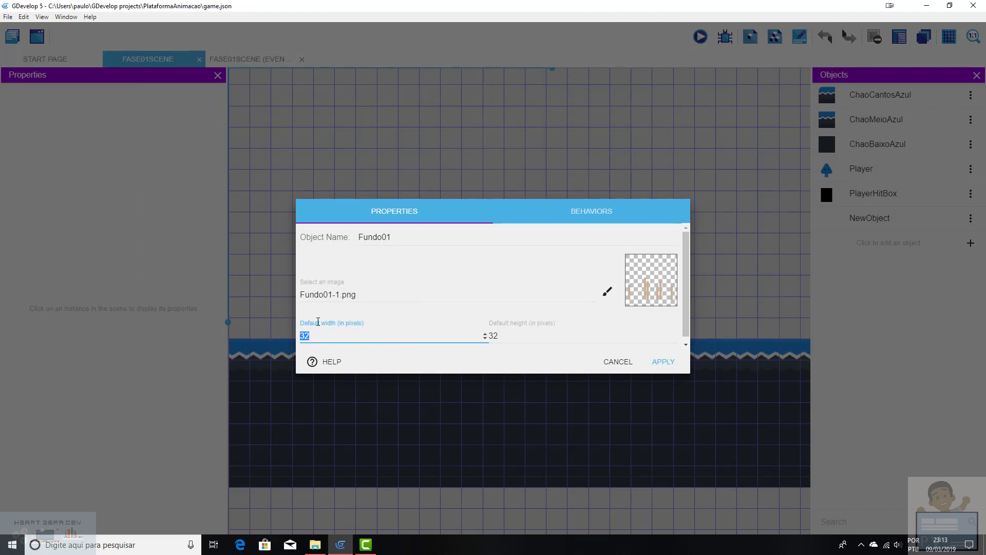
text(640)
key(Tab)
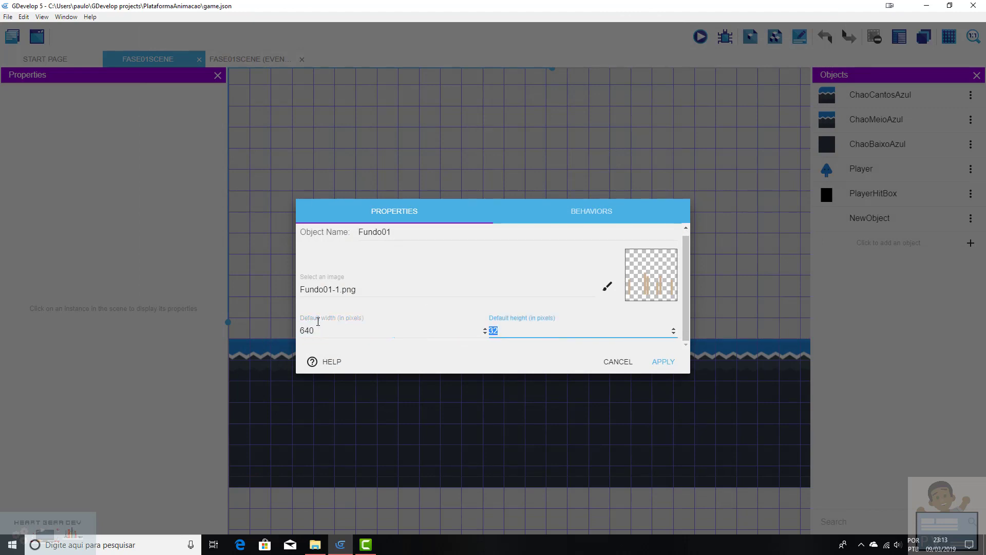
text(480)
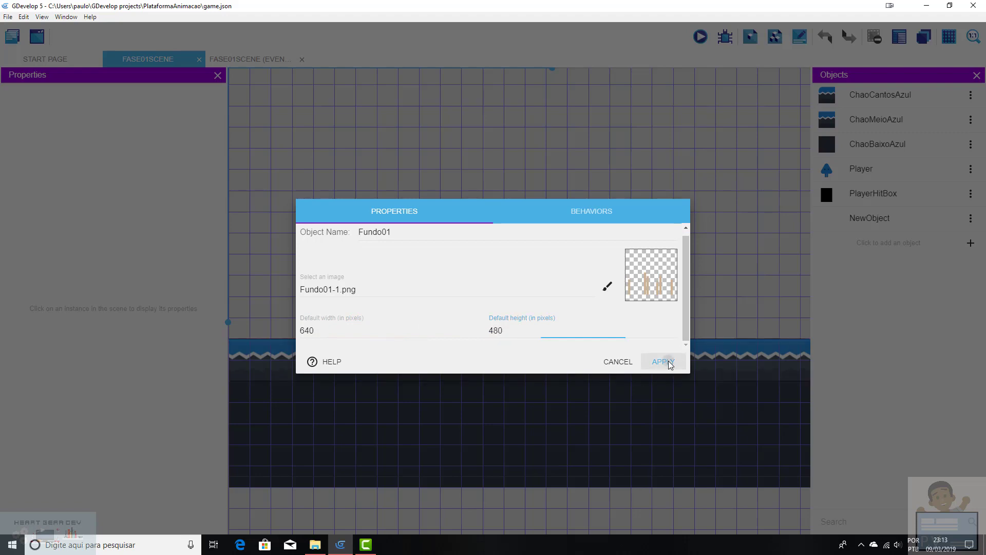
Apply the property changes made to the Fundo01 tiled sprite
click(666, 360)
Try placing an instance of Fundo01 in the scene above the player, and delete that instance
scroll(483, 245, down, 2)
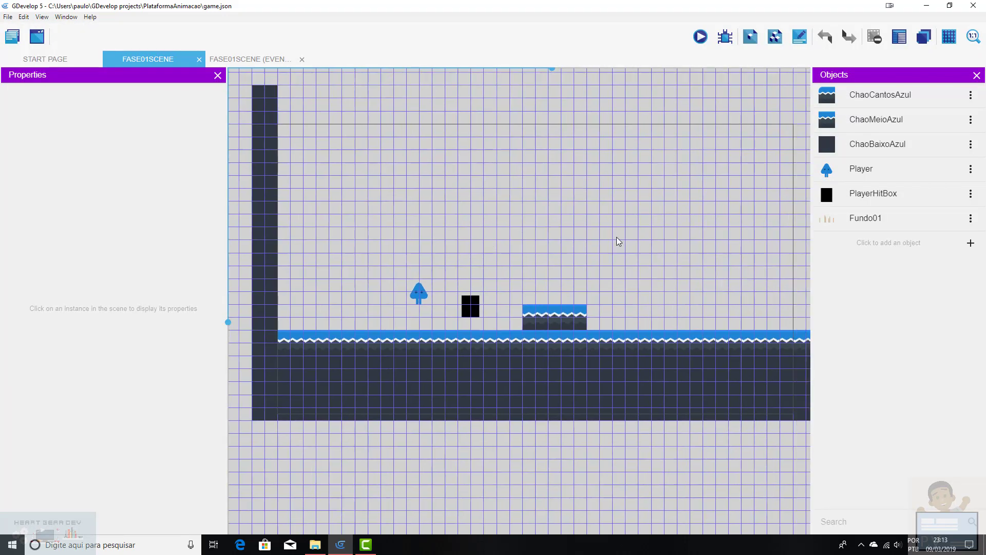
click(849, 219)
drag(847, 218, 467, 205)
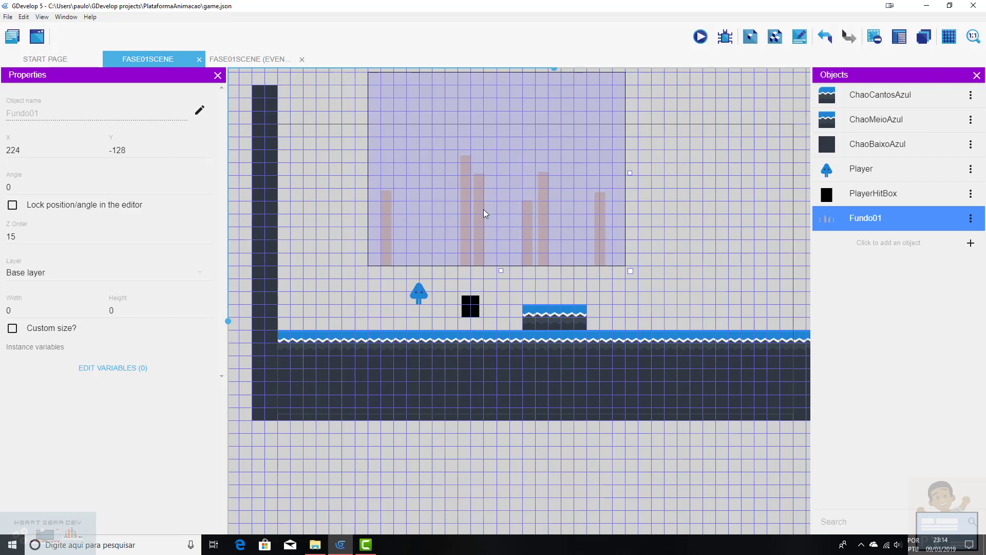
key(Delete)
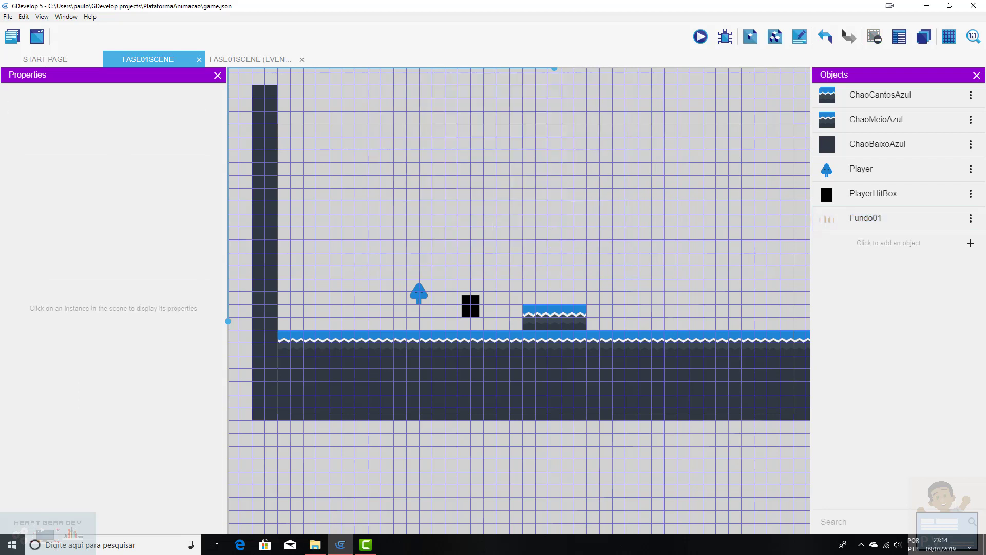
Add a new tiled sprite object and name it Fundo02
click(971, 242)
click(355, 198)
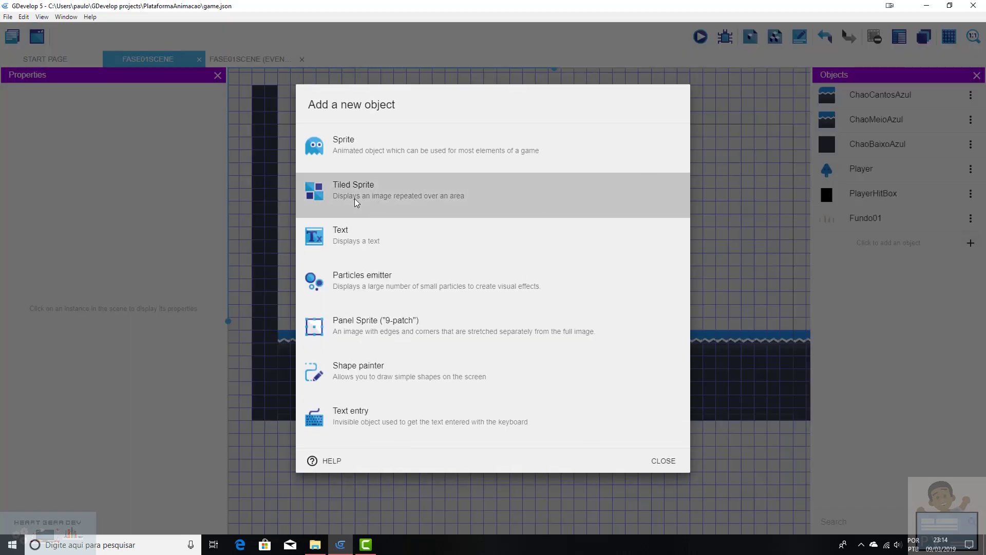
drag(421, 238, 237, 202)
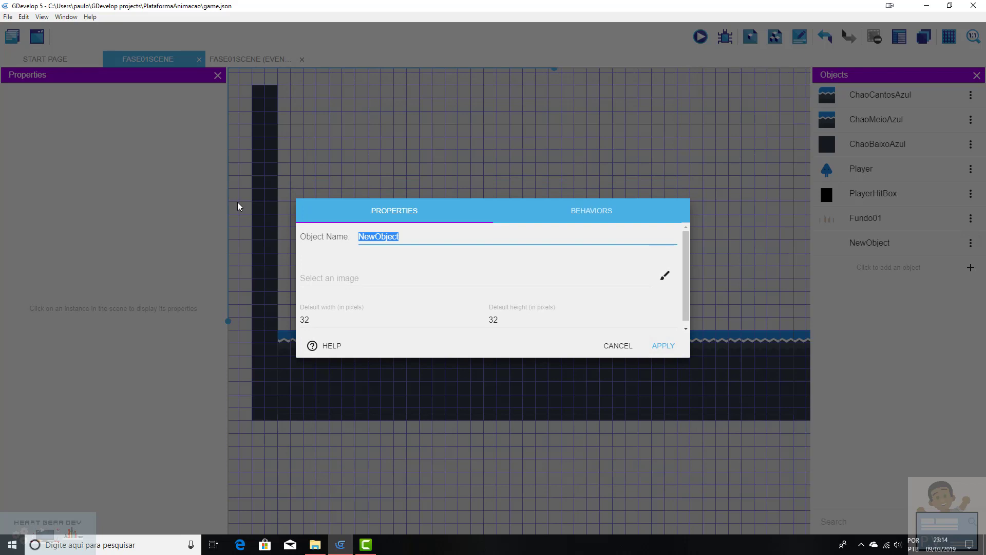
text(Fundo)
key(BackSpace)
key(BackSpace)
key(BackSpace)
text(ndo02)
Set the default size of Fundo02 to 640 pixels wide and 480 pixels high
drag(333, 321, 261, 321)
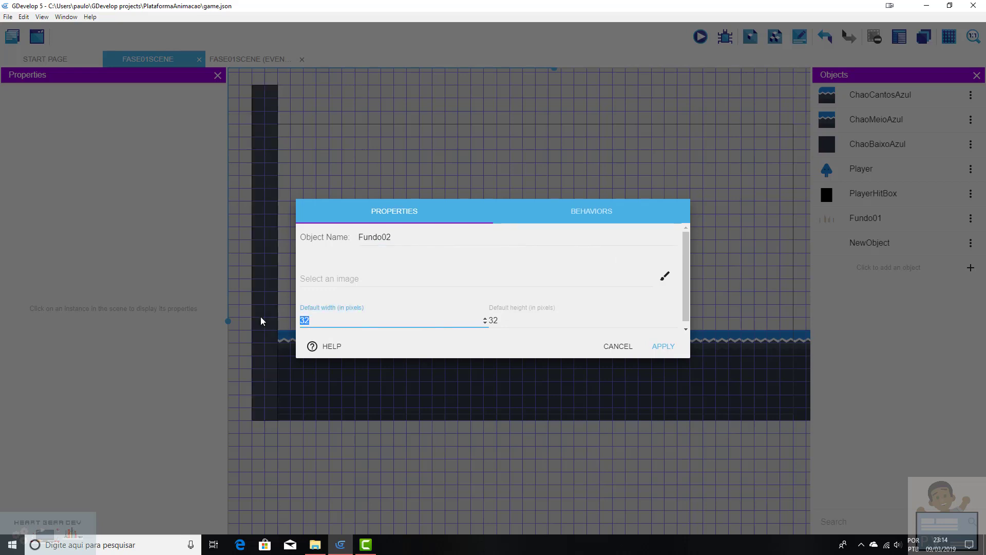
text(640)
key(Tab)
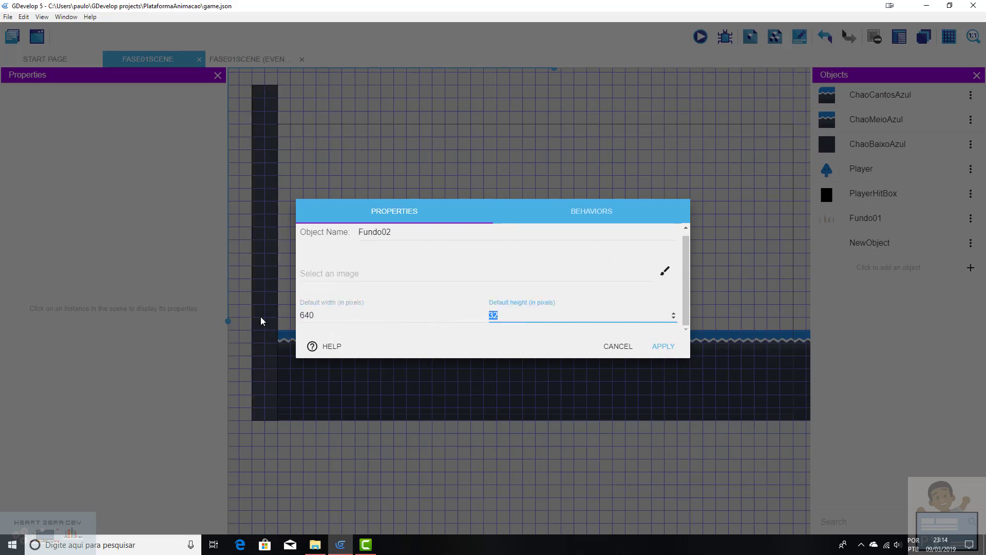
text(480)
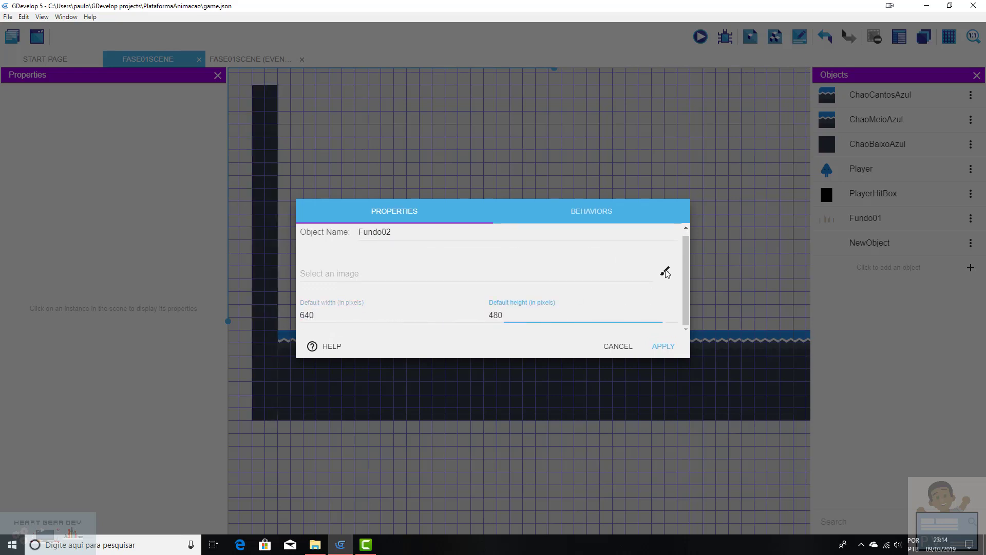
Import set1_tiles into Fundo02's image editor as a single 640 x 480 image, replacing the current animation
click(658, 272)
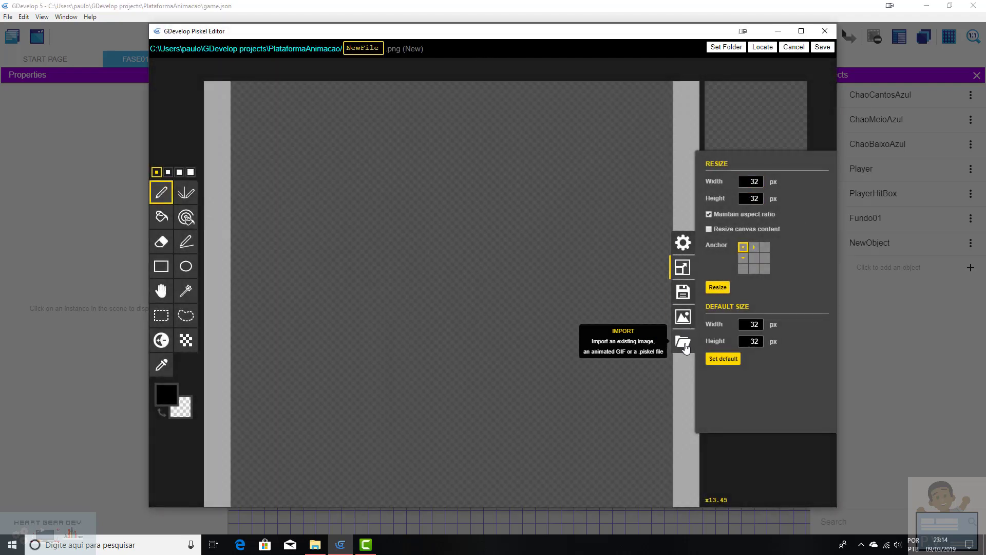
click(683, 342)
click(730, 293)
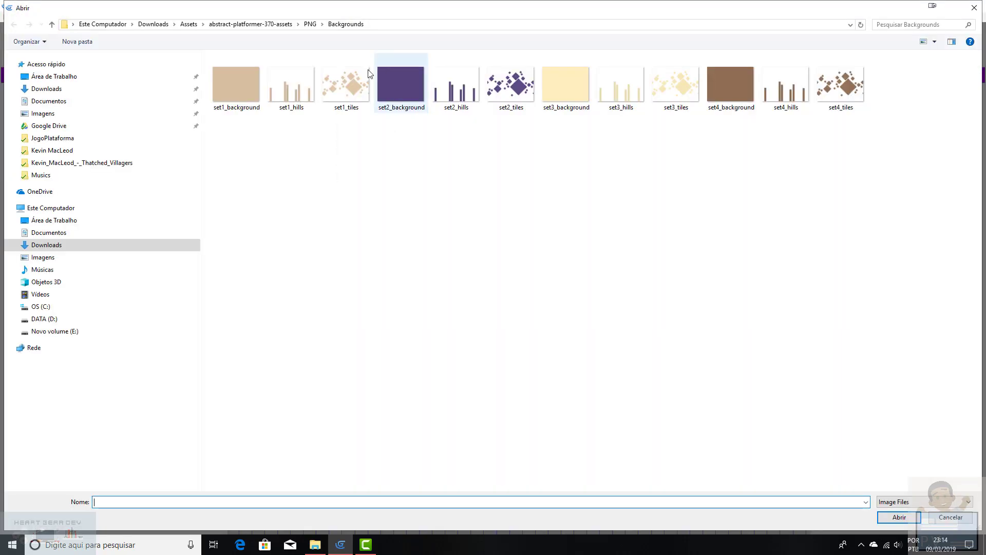
click(347, 90)
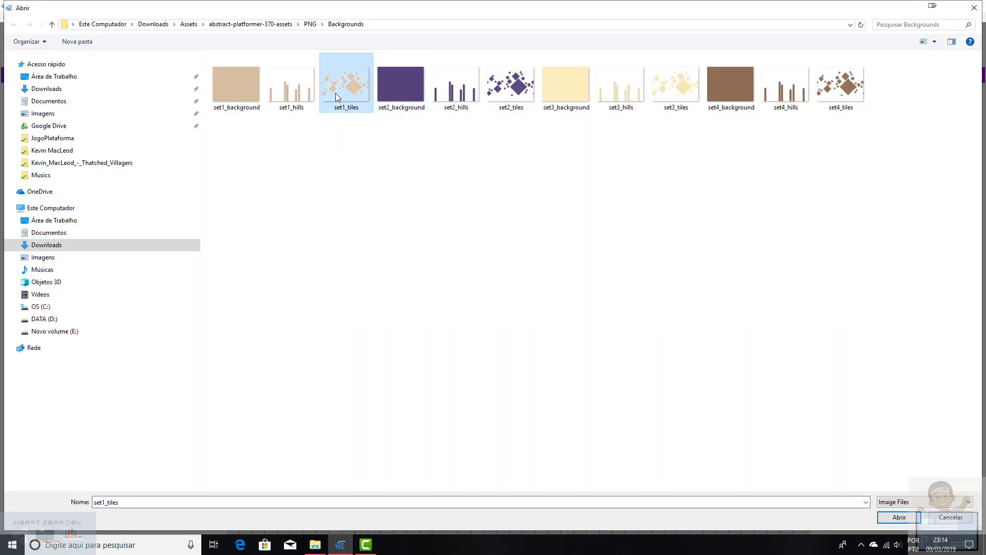
double_click(335, 94)
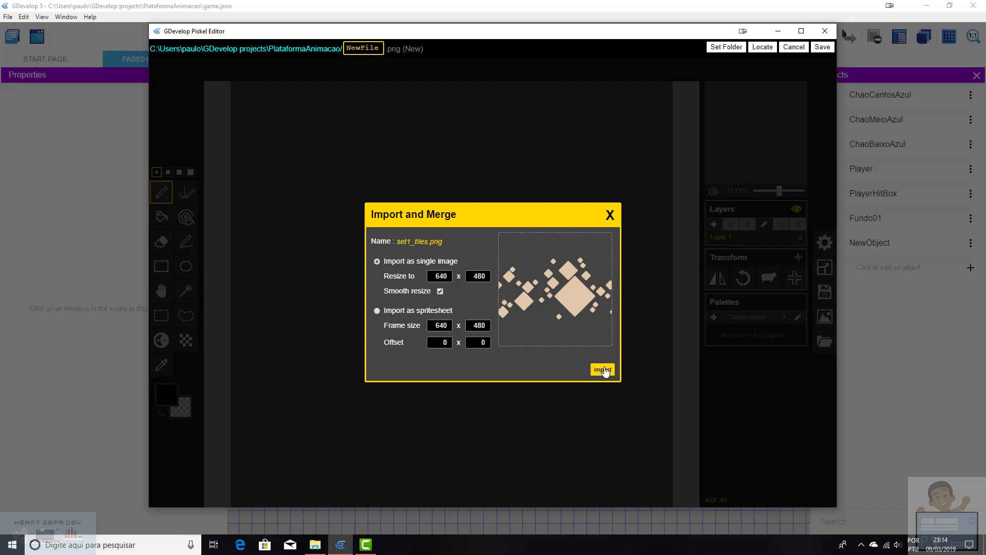
click(604, 370)
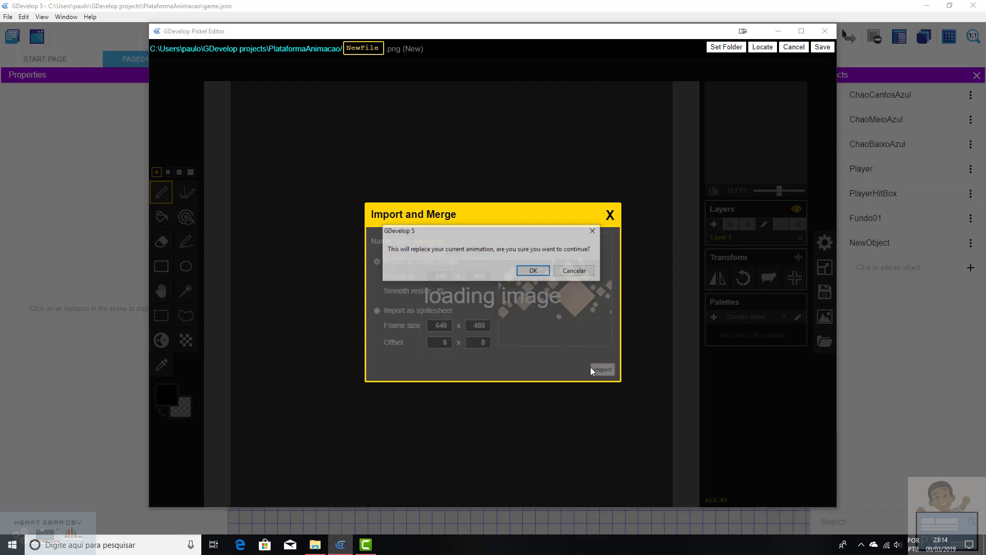
click(536, 272)
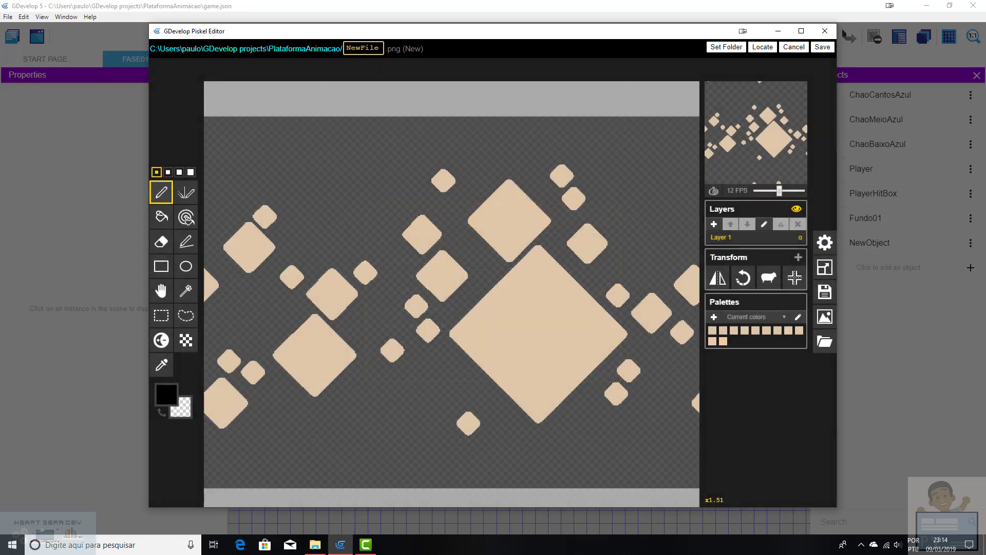
Save the diamond tiles image under the name Fundo02 and apply the Fundo02 object's properties
double_click(362, 48)
text(Fundo)
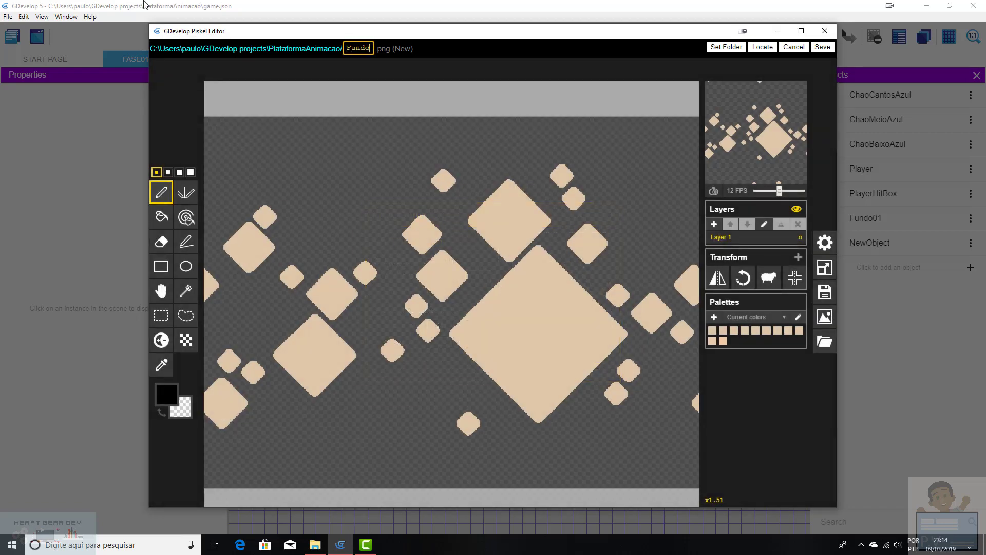
text(02)
click(823, 47)
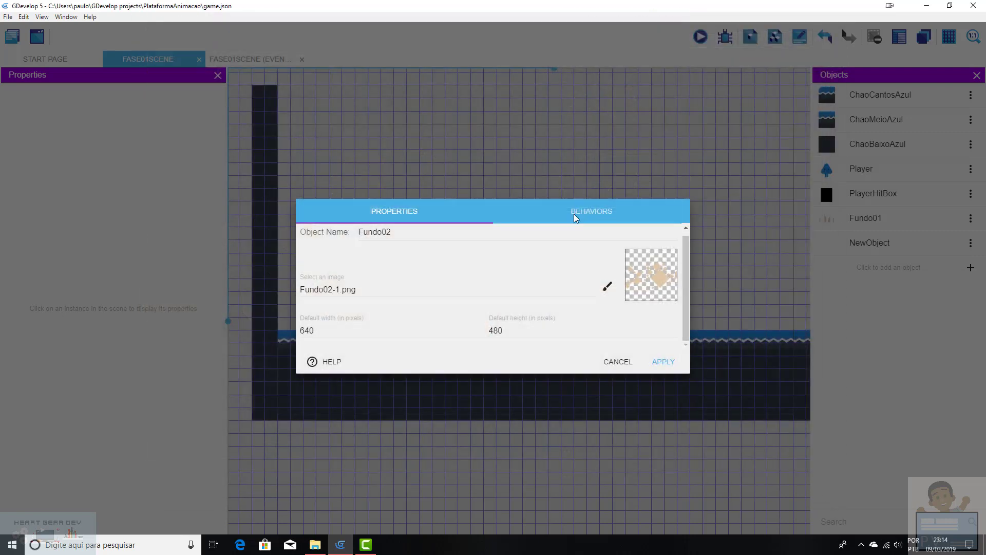
double_click(303, 330)
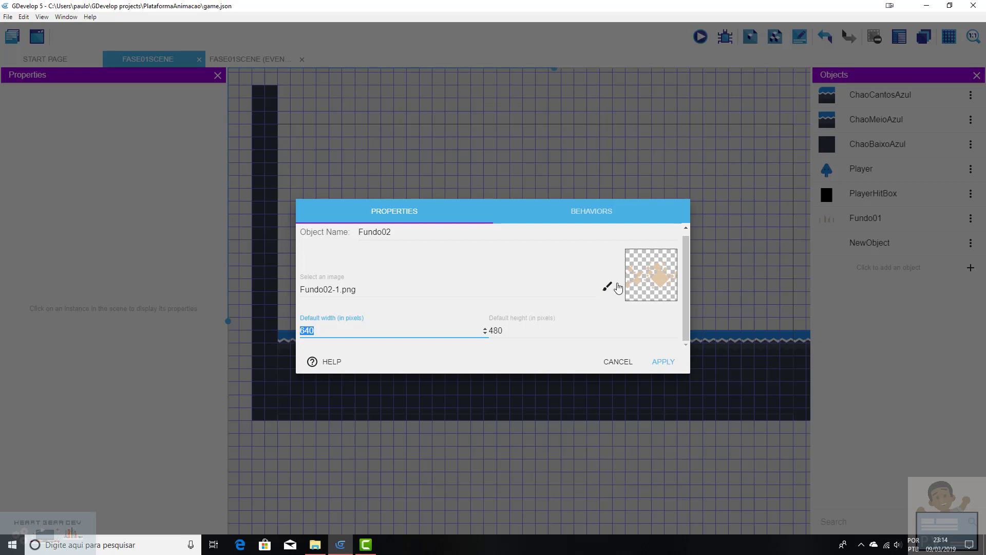
click(663, 361)
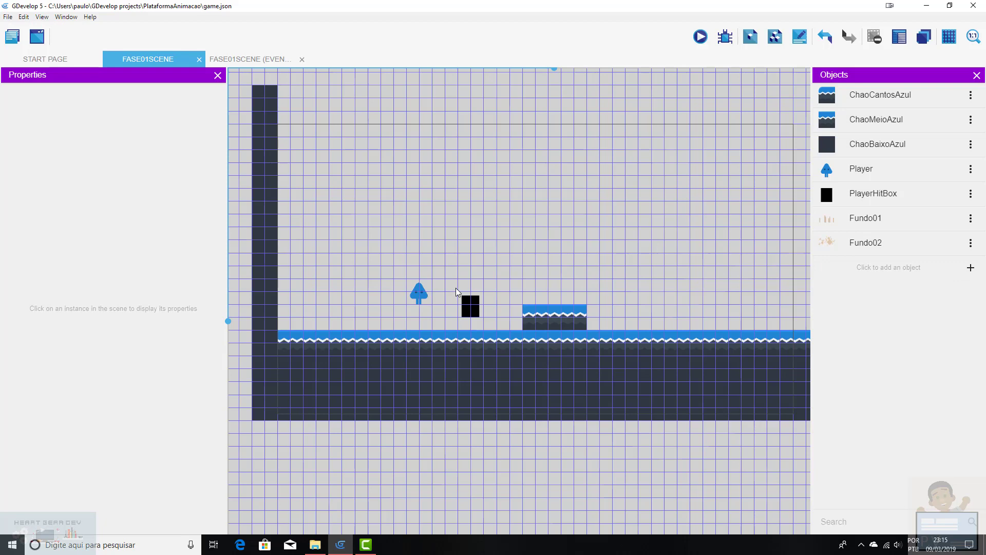
Add another tiled sprite object and name it Fundo03
click(971, 268)
click(400, 202)
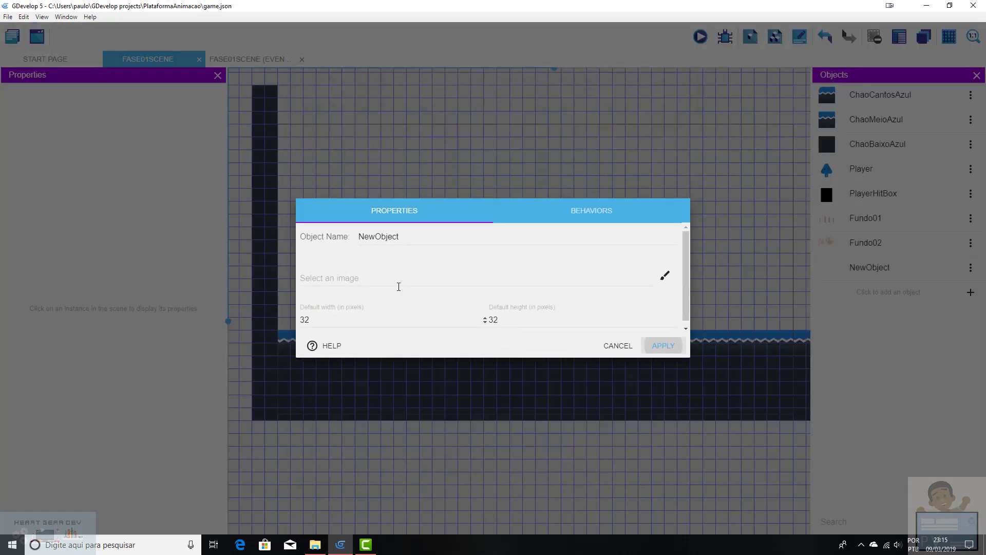
double_click(412, 236)
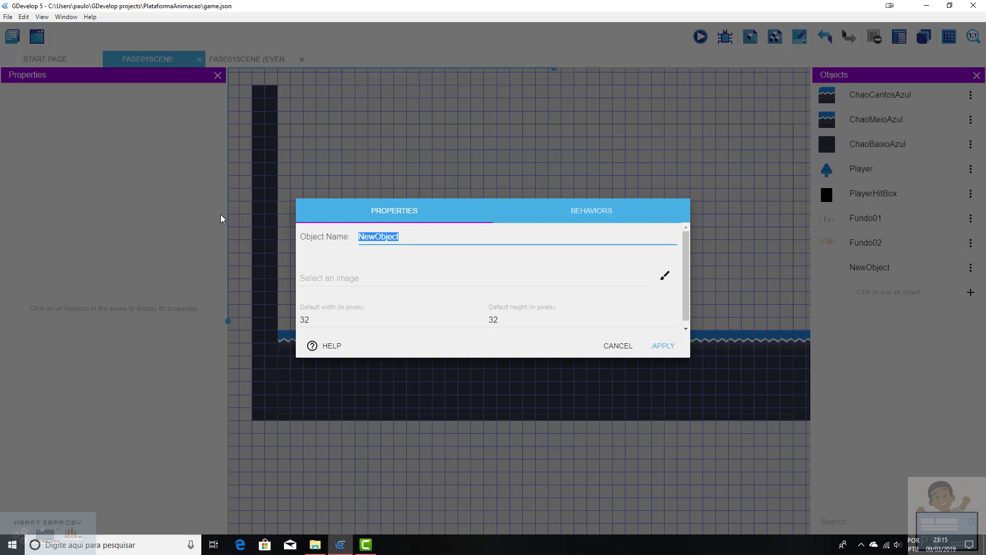
text(fUNDO)
key(BackSpace)
key(BackSpace)
key(BackSpace)
key(BackSpace)
key(BackSpace)
text(Fundo03)
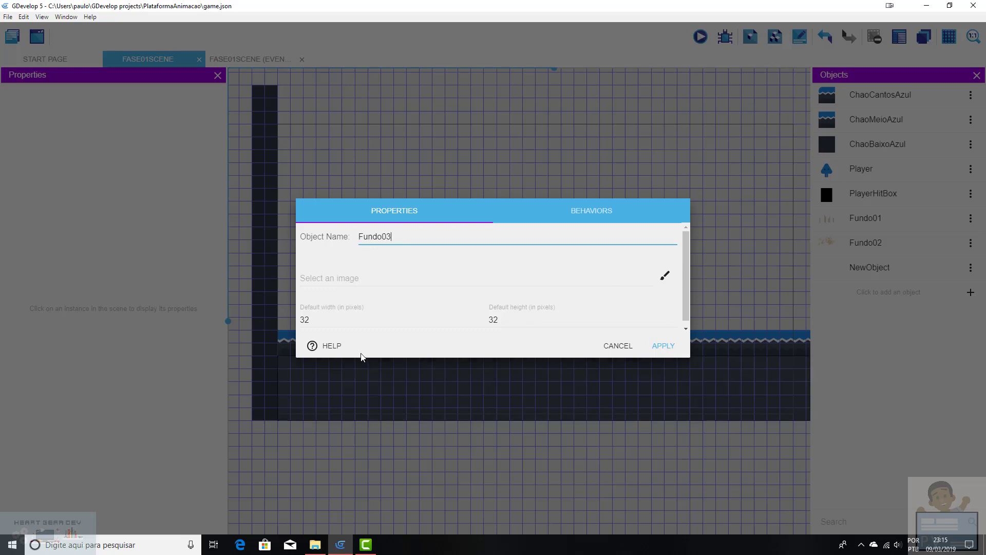
Set the default size of Fundo03 to 640 pixels wide and 480 pixels high
key(Tab)
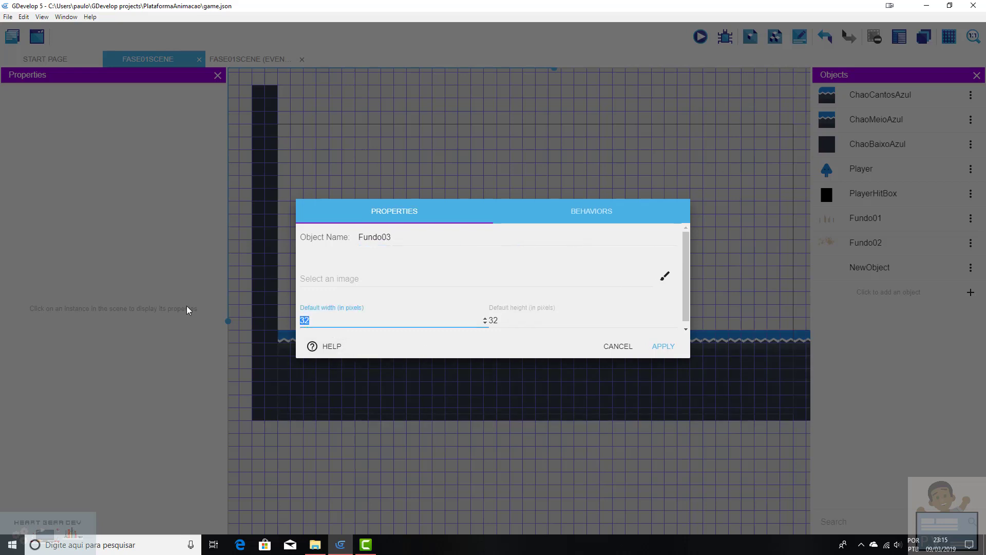
text(640)
key(Tab)
text(48)
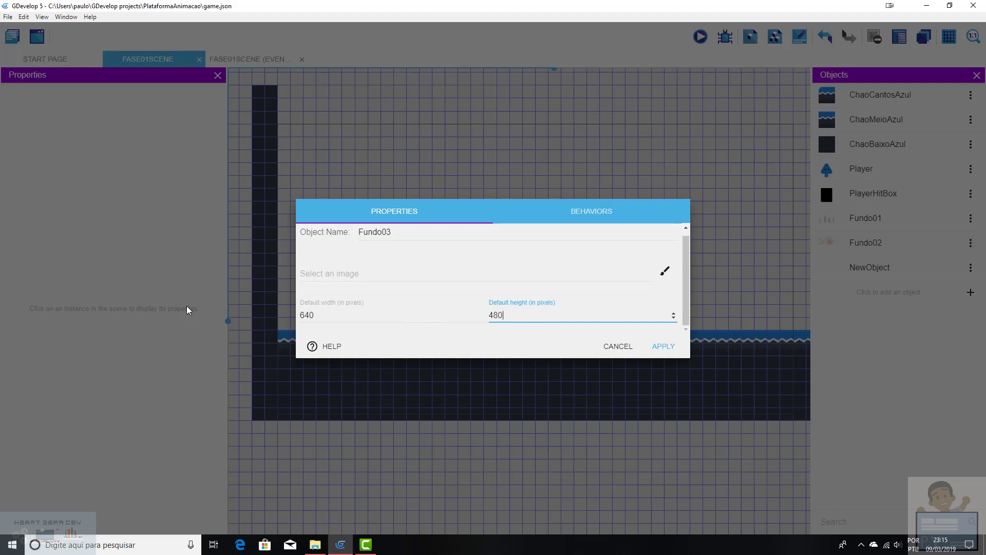
Import set1_background into Fundo03's image editor as a single 640 x 480 image, replacing the current animation
click(665, 270)
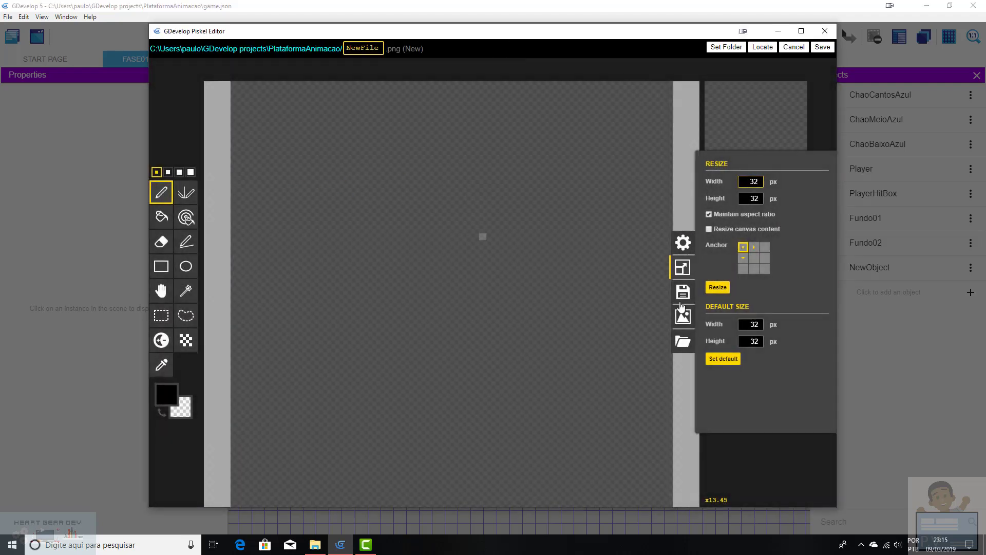
click(685, 343)
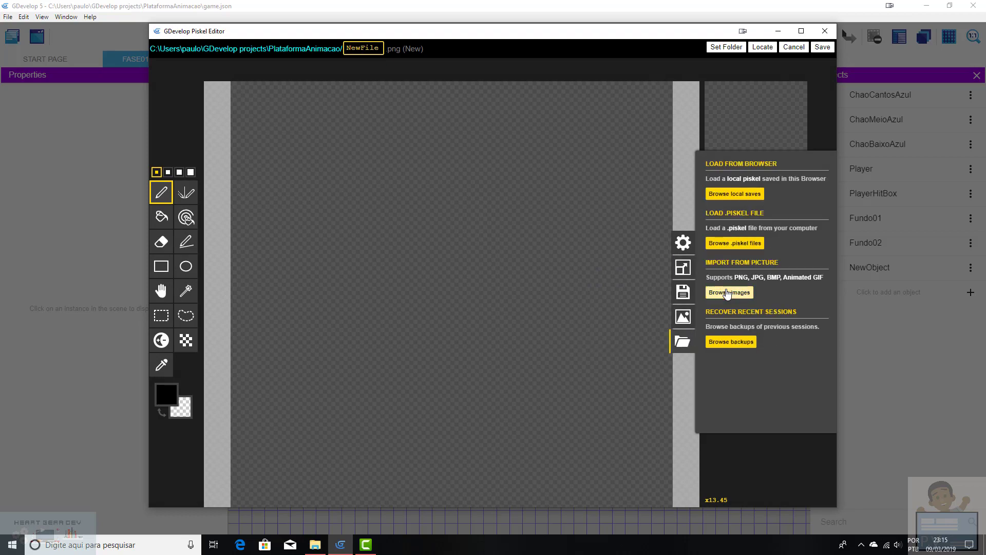
click(728, 293)
double_click(243, 85)
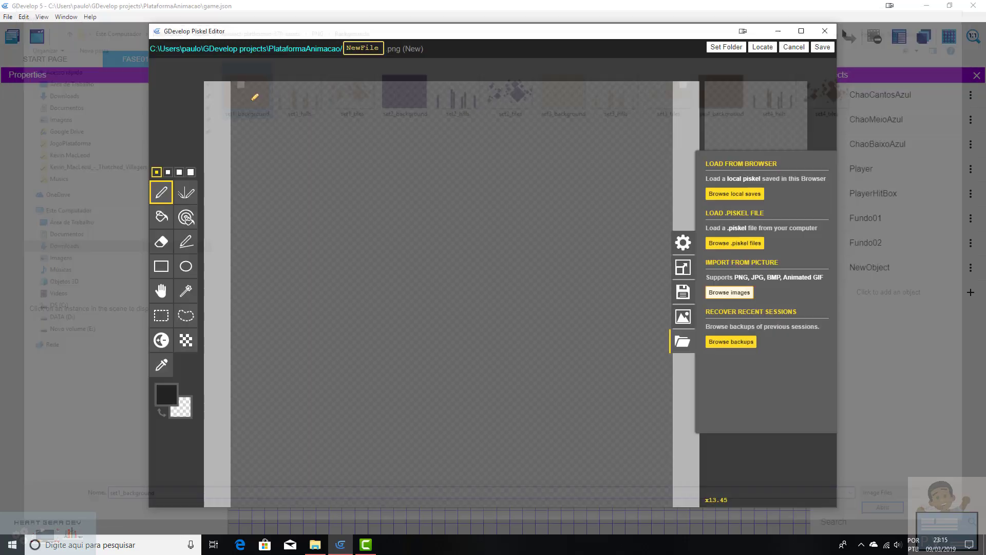
click(604, 370)
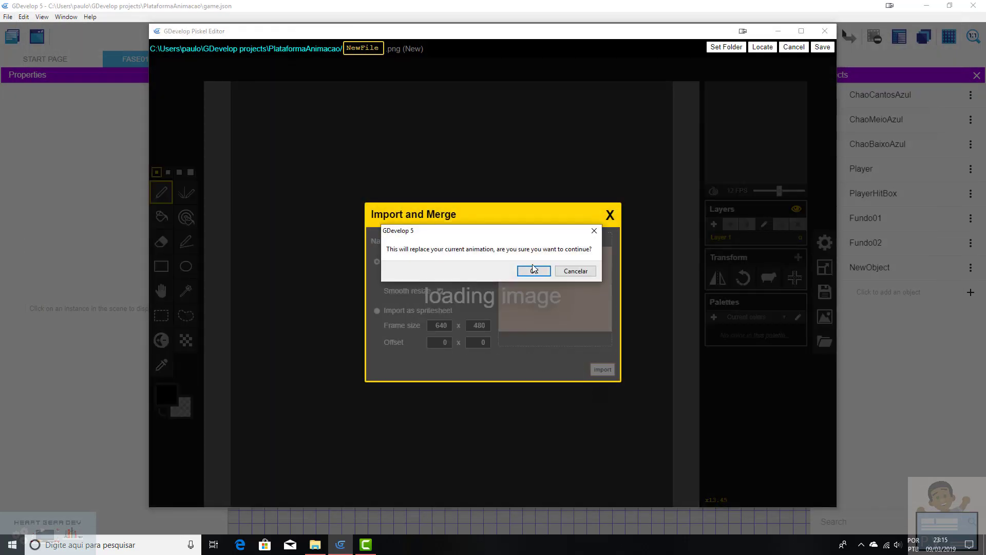
click(534, 270)
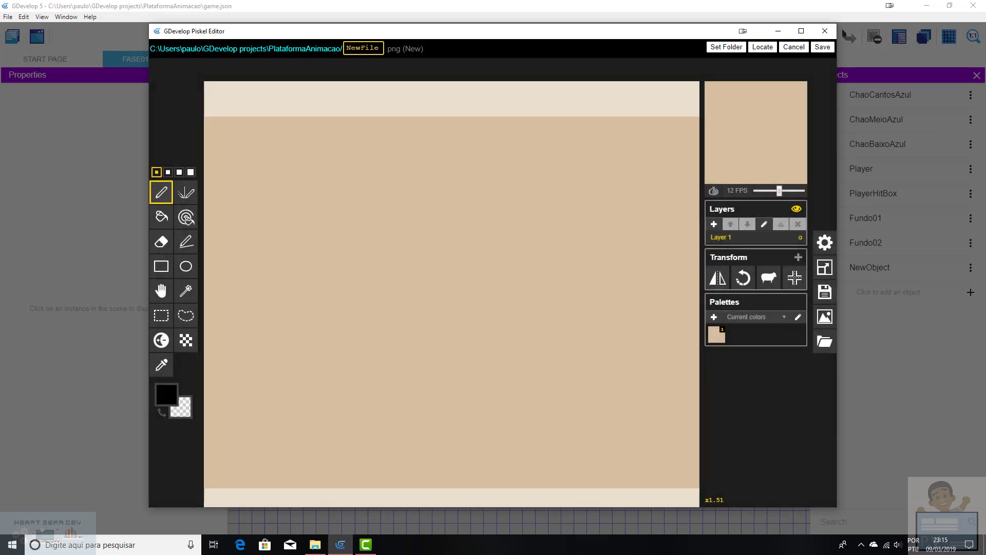
Save the plain beige image under the name Fundo03 and apply the Fundo03 object's properties
drag(381, 49, 50, 4)
text(Fundo0)
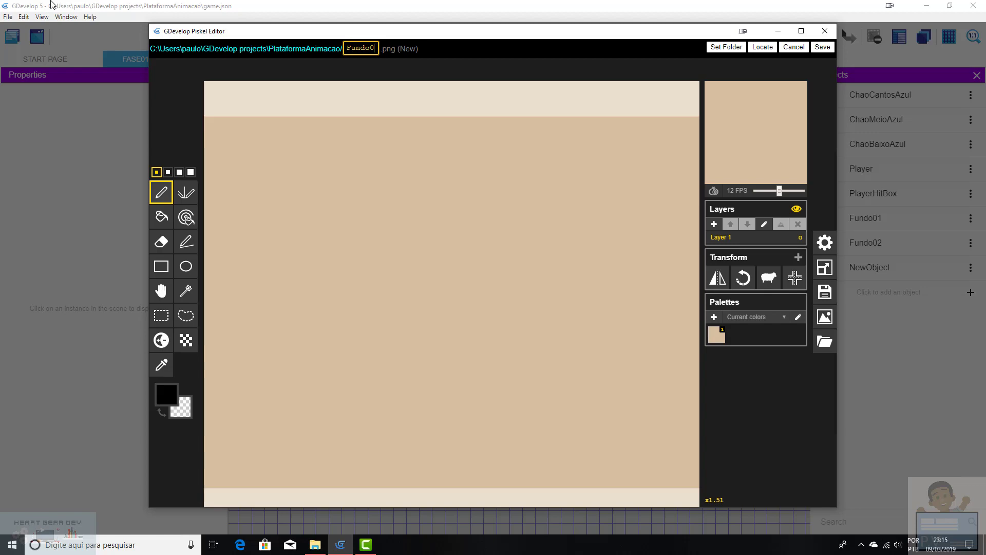
text(3)
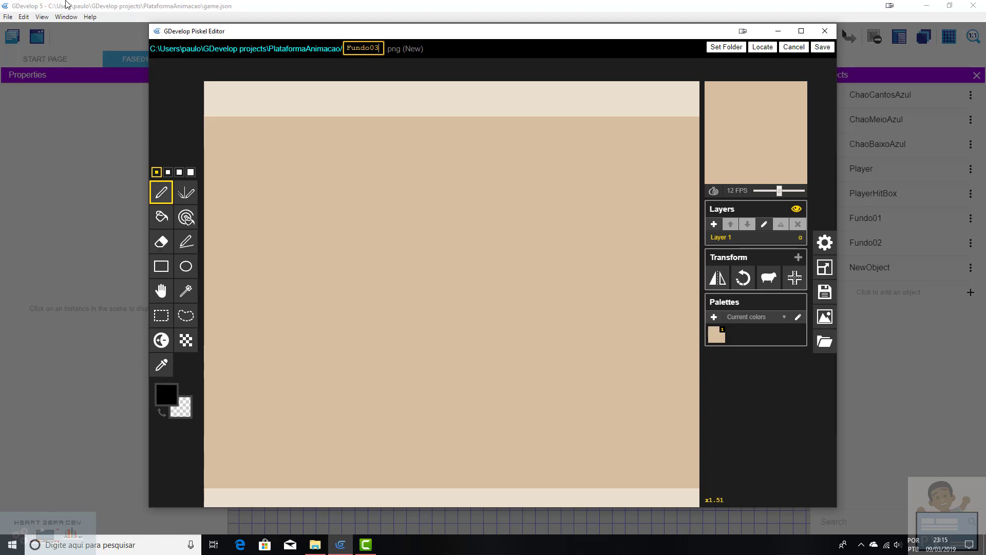
click(822, 47)
click(659, 362)
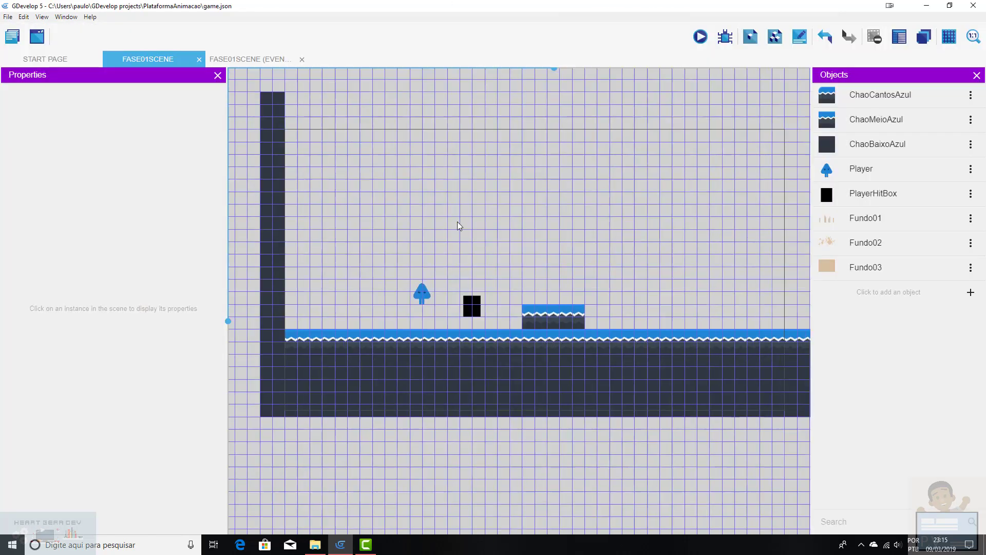
Add a new layer to the scene and name it Fundo01
scroll(458, 222, down, 11)
middle_drag(554, 252, 488, 262)
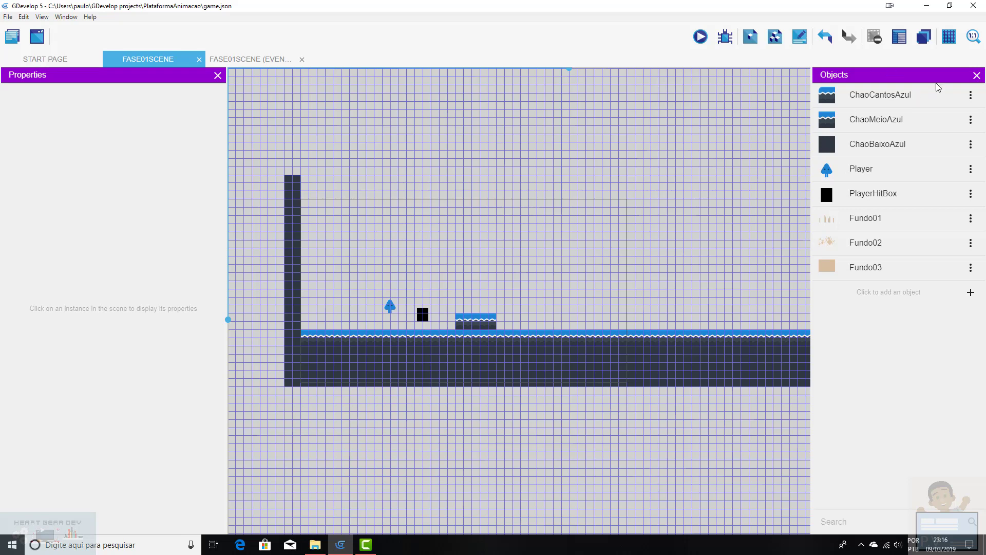
click(924, 37)
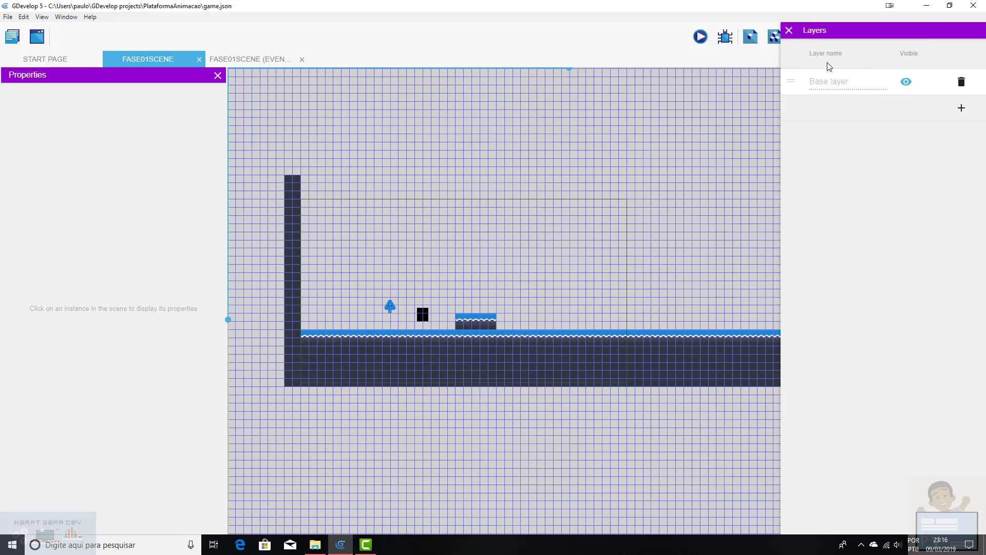
click(962, 110)
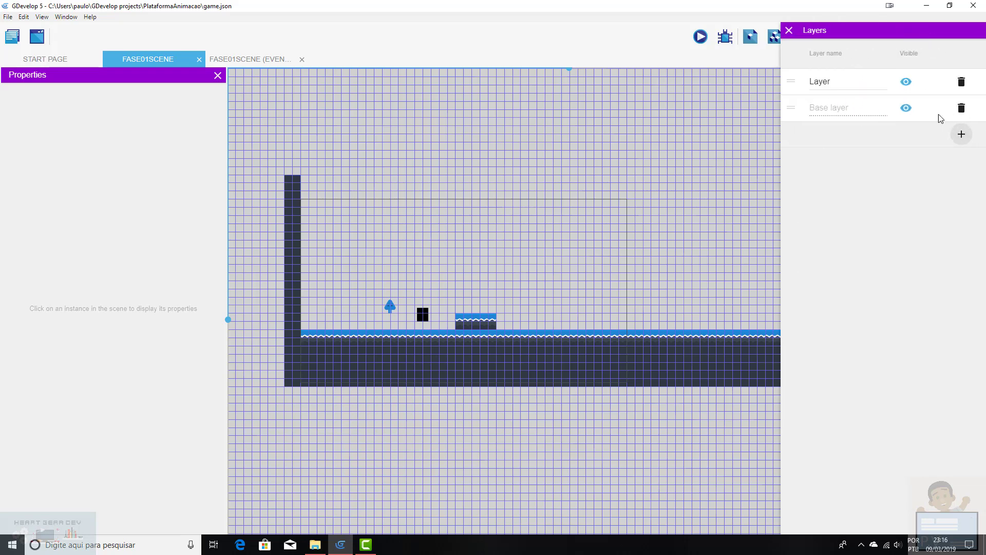
double_click(842, 82)
text(f)
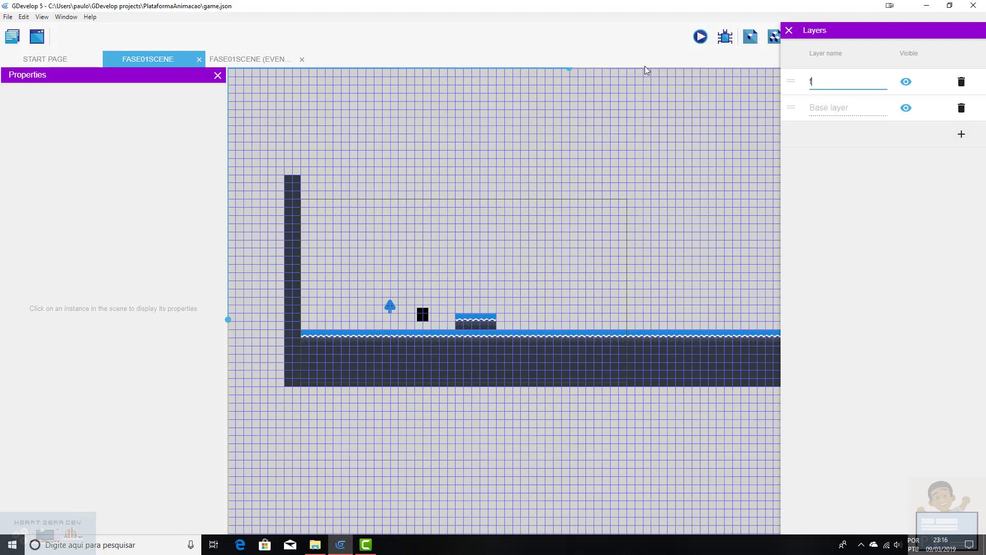
text(undo02)
key(BackSpace)
text(1)
Add two more layers to the scene and name them Fundo02 and Fundo03
click(968, 137)
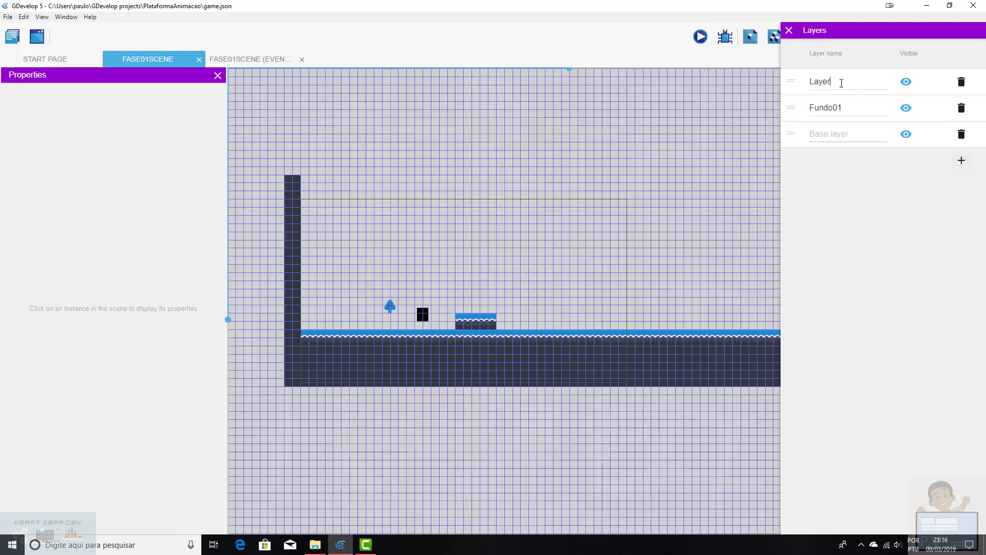
drag(841, 84, 739, 101)
text(Fundo02)
click(963, 161)
drag(856, 87, 630, 48)
text(F)
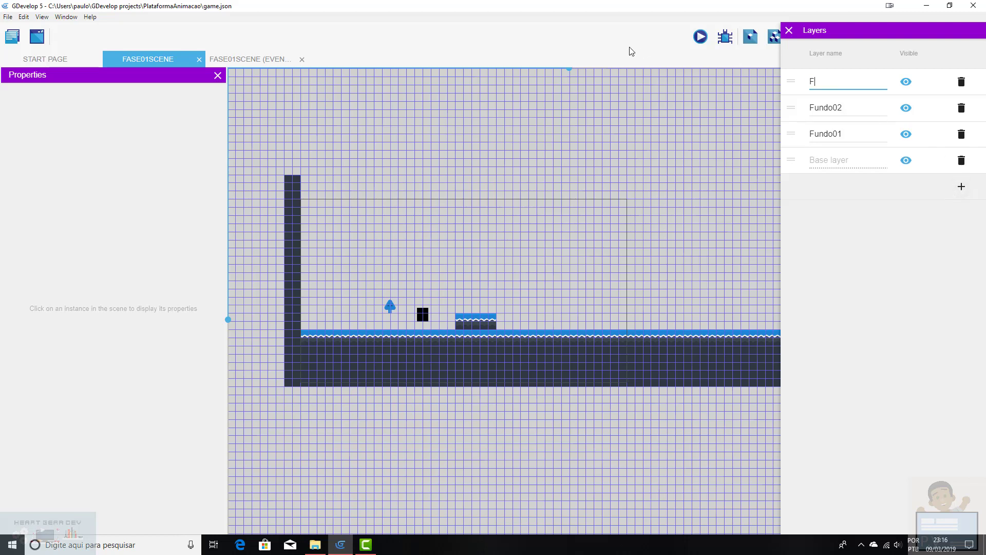
text(undo03)
click(868, 289)
Reorder the layers so that Base layer comes first, followed by Fundo01, Fundo02 and Fundo03
drag(797, 138, 794, 142)
drag(792, 138, 795, 169)
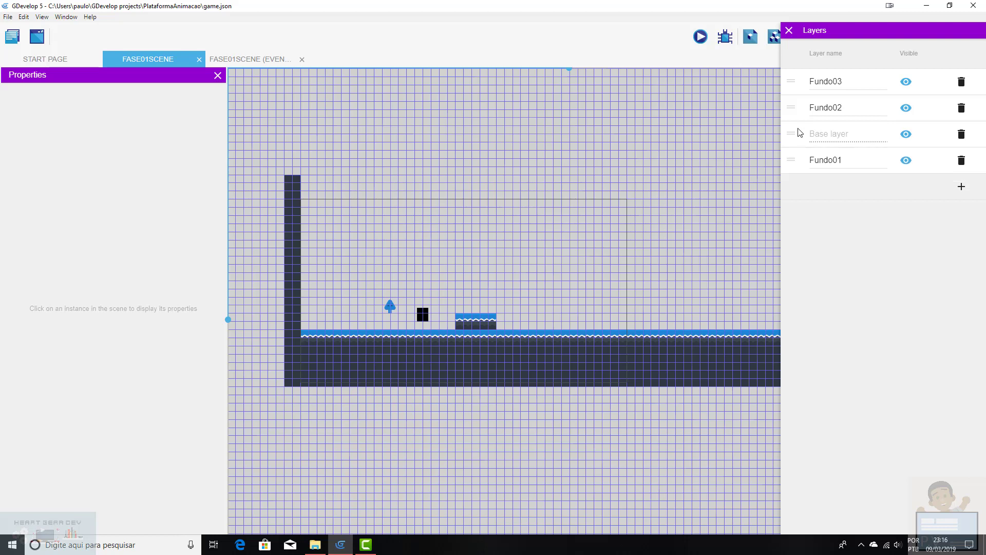
drag(795, 108, 795, 164)
drag(792, 82, 794, 160)
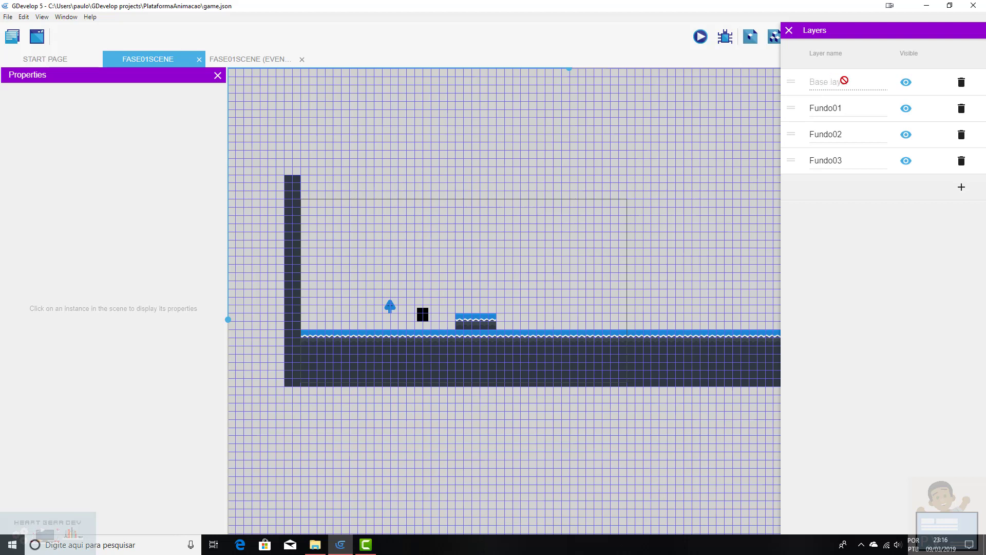
Inspect the wall, platform and ground instances to check which layer each one is assigned to
click(290, 192)
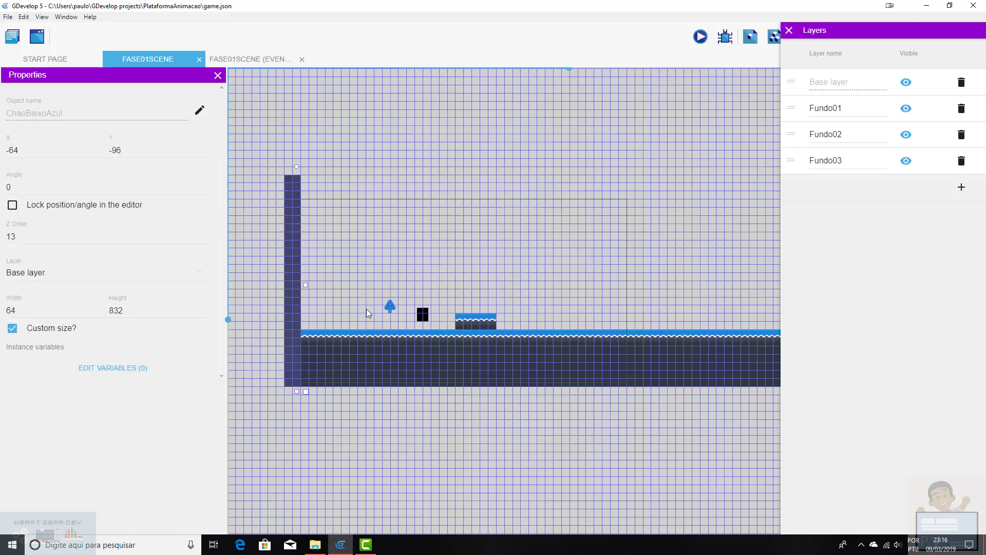
click(390, 350)
click(459, 322)
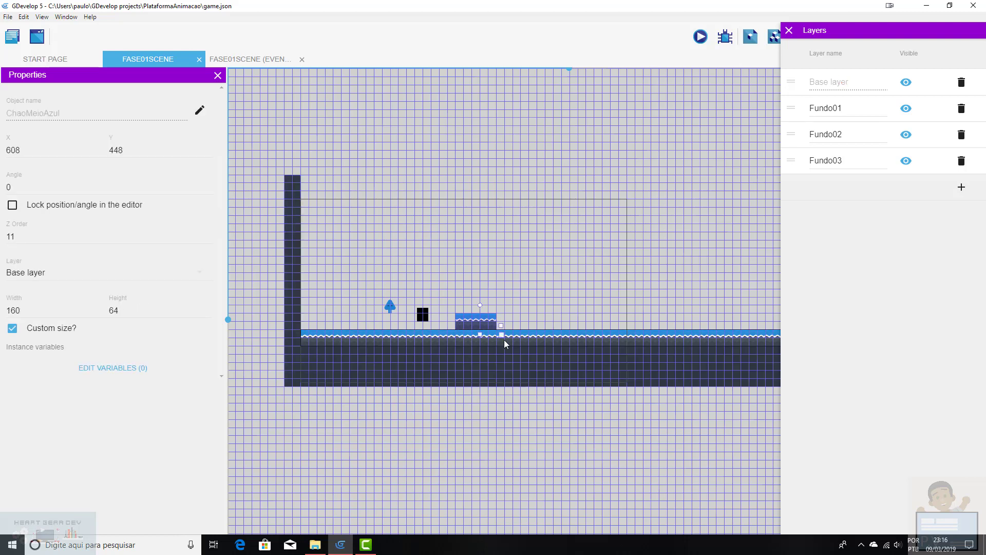
click(538, 354)
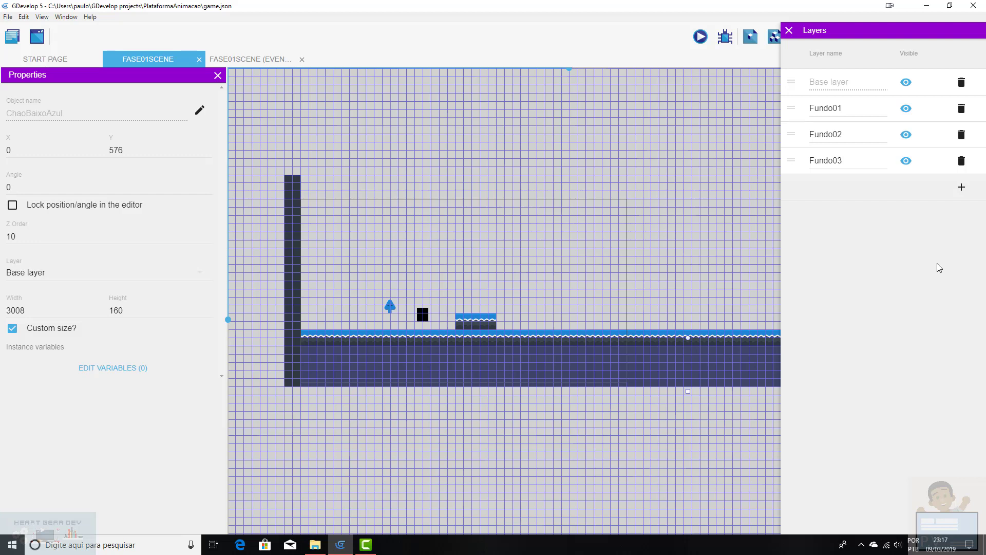
click(789, 31)
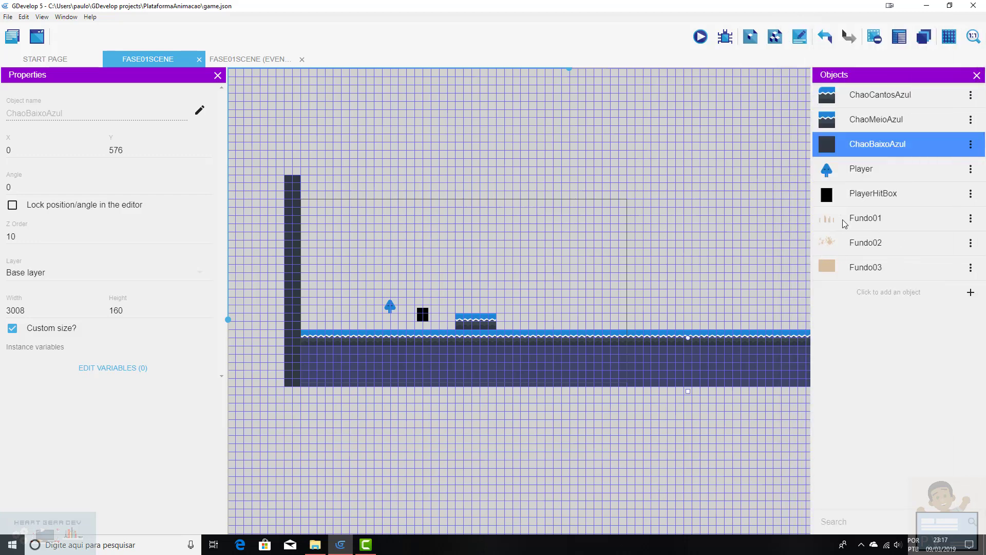
click(924, 37)
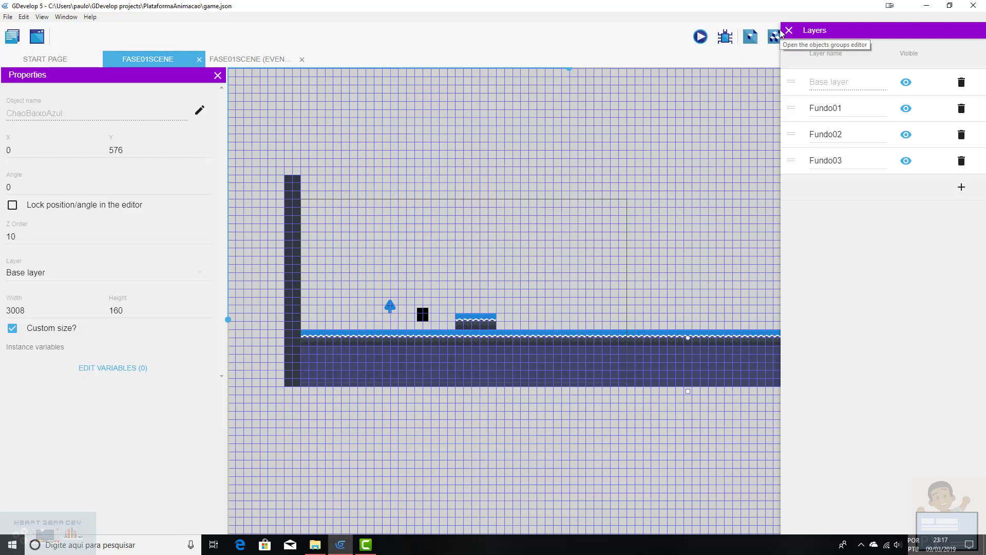
click(288, 294)
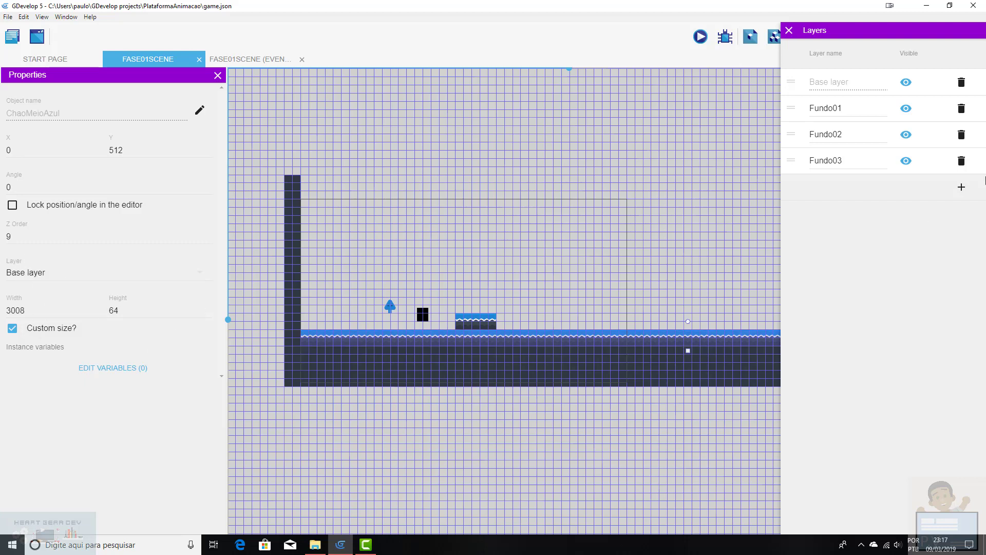
Hide the Base layer briefly to check which instances it holds, show it again and close the layer list
click(906, 84)
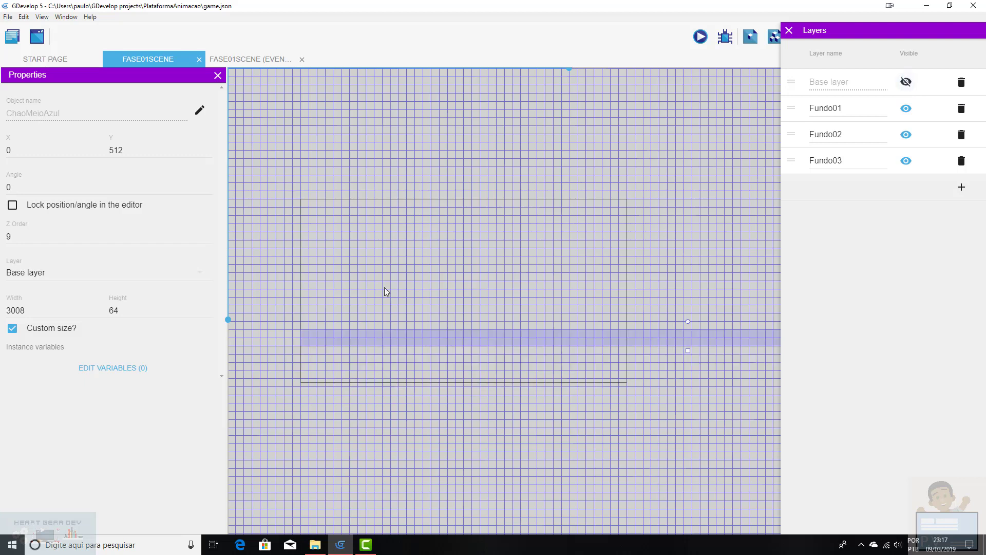
click(906, 82)
click(625, 428)
scroll(624, 428, down, 1)
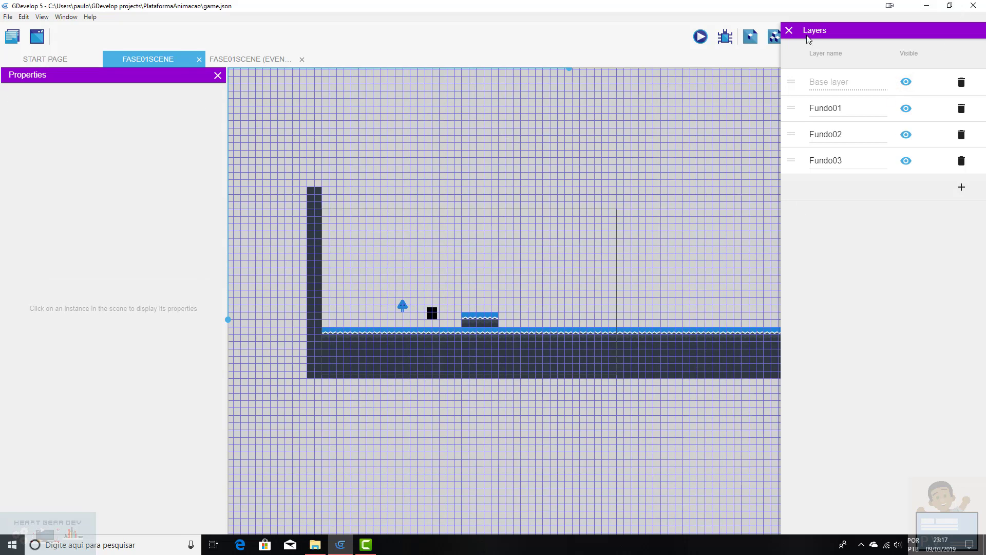
click(790, 30)
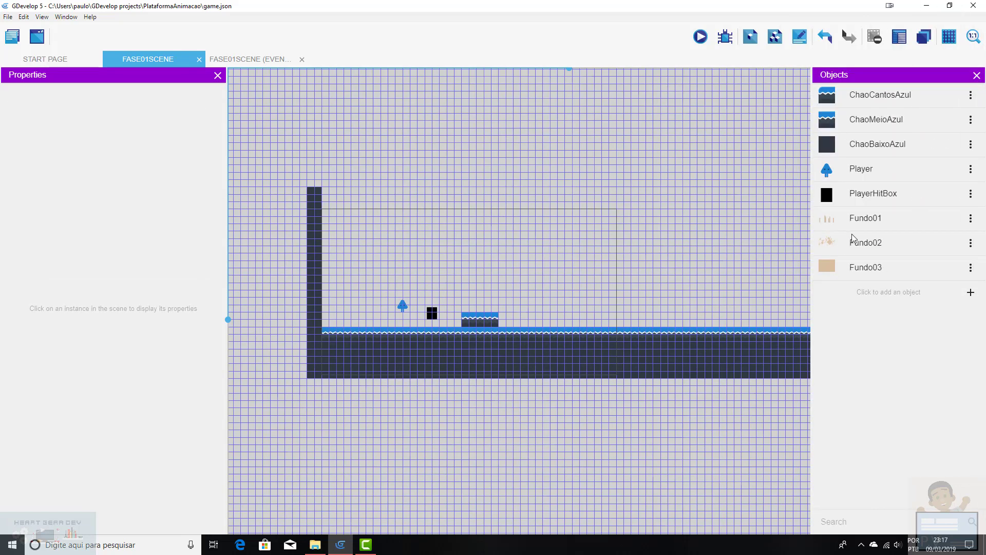
Place Fundo03 at X 256, Y -128, Fundo02 to its right above the ground, and Fundo01 at X 1376, Y -544 in the scene
drag(843, 271, 433, 202)
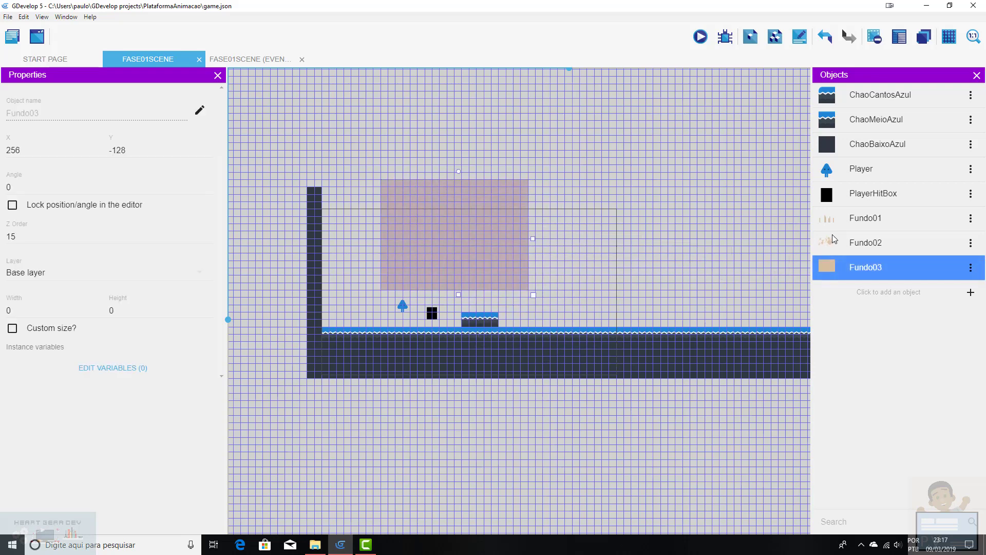
click(858, 243)
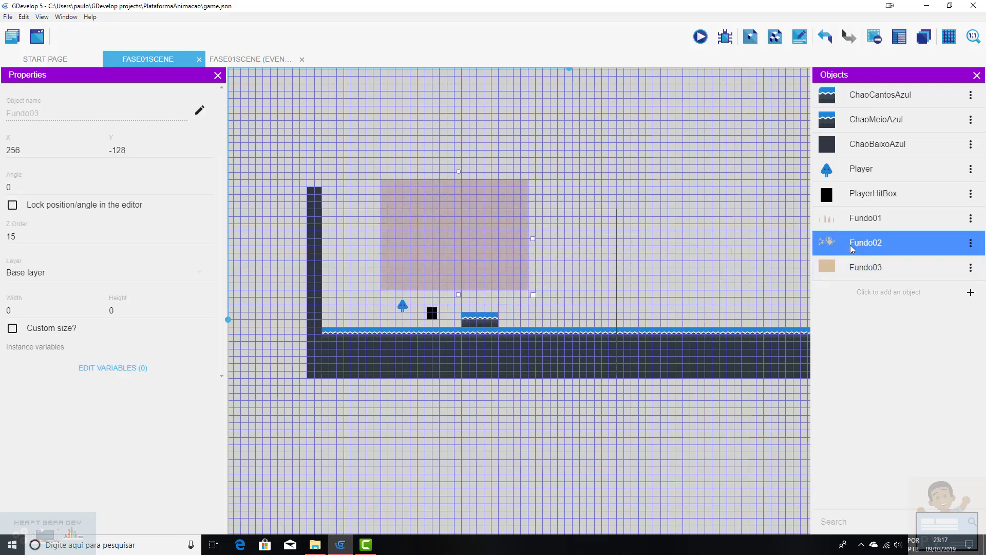
drag(844, 249, 611, 233)
drag(844, 221, 662, 211)
drag(717, 235, 655, 183)
drag(664, 280, 618, 281)
drag(677, 193, 722, 163)
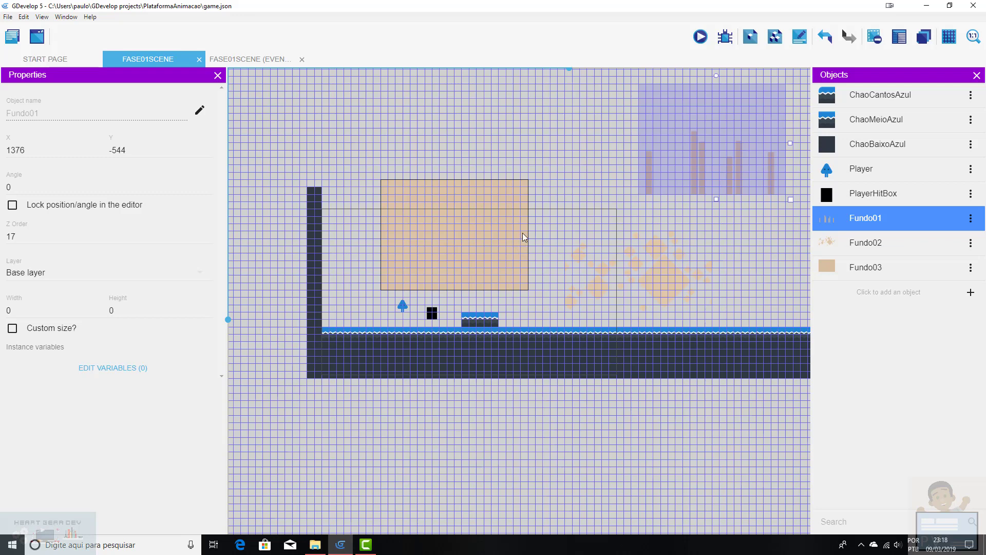
Move the Fundo03 instance to X 192, Y -192 and shift the Fundo02 instance slightly up and to the left
drag(512, 225, 496, 212)
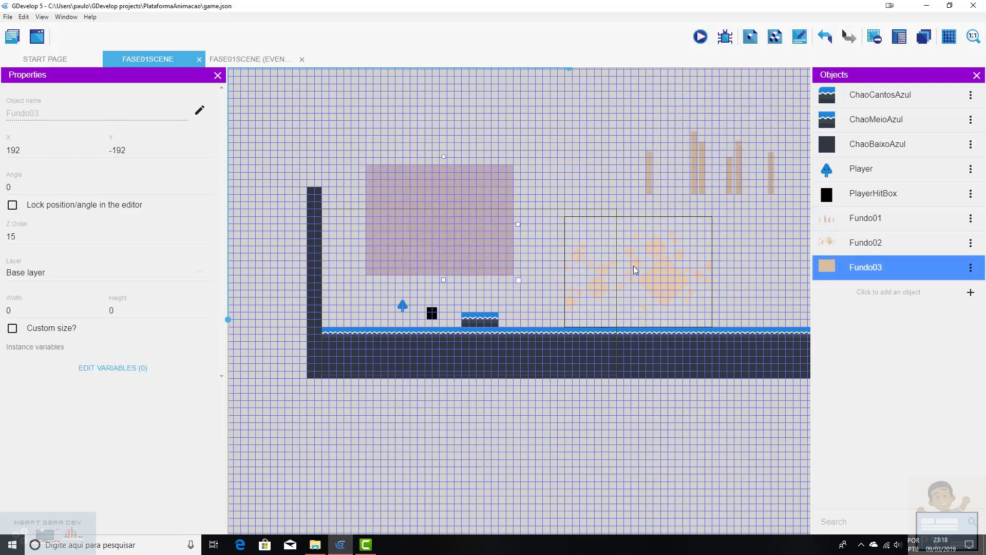
drag(633, 267, 618, 258)
click(698, 175)
click(416, 233)
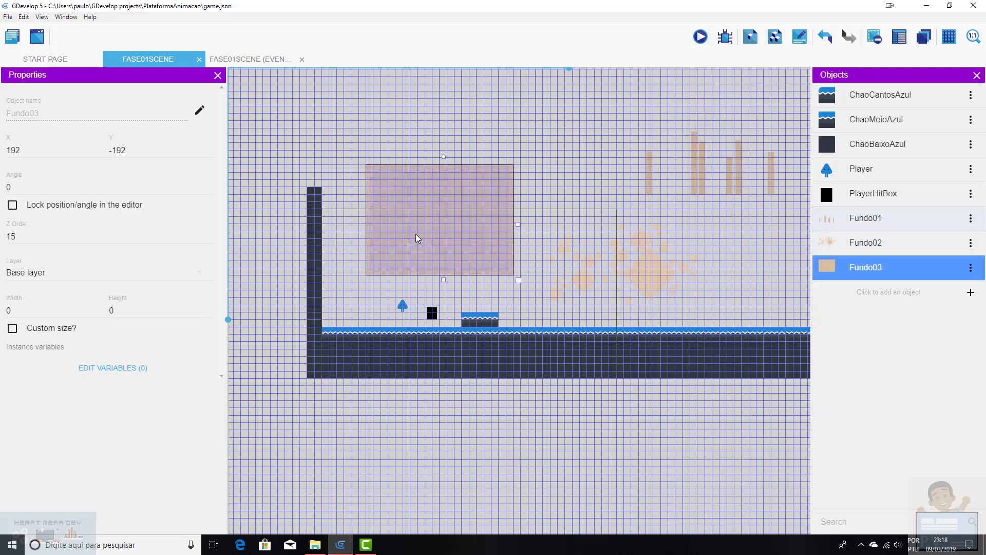
click(617, 272)
click(488, 239)
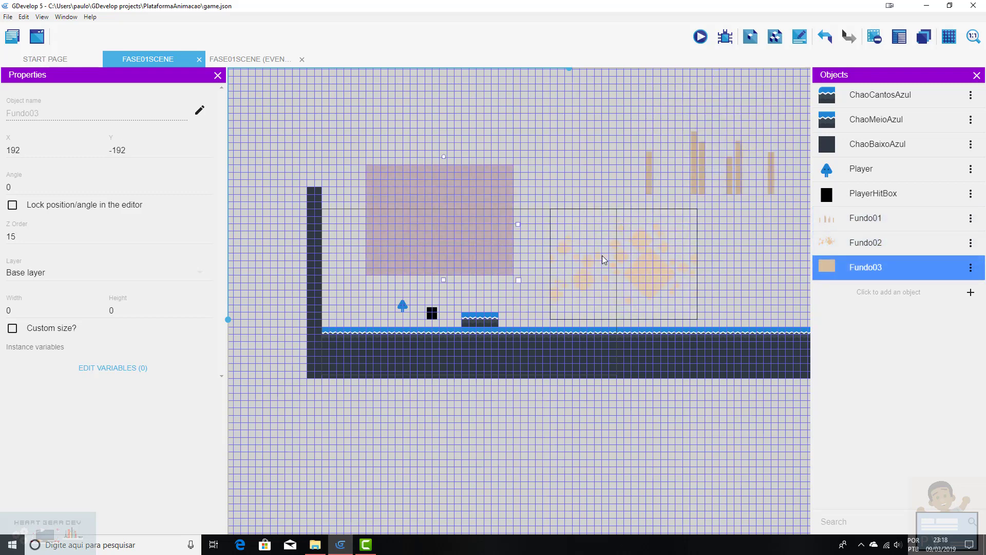